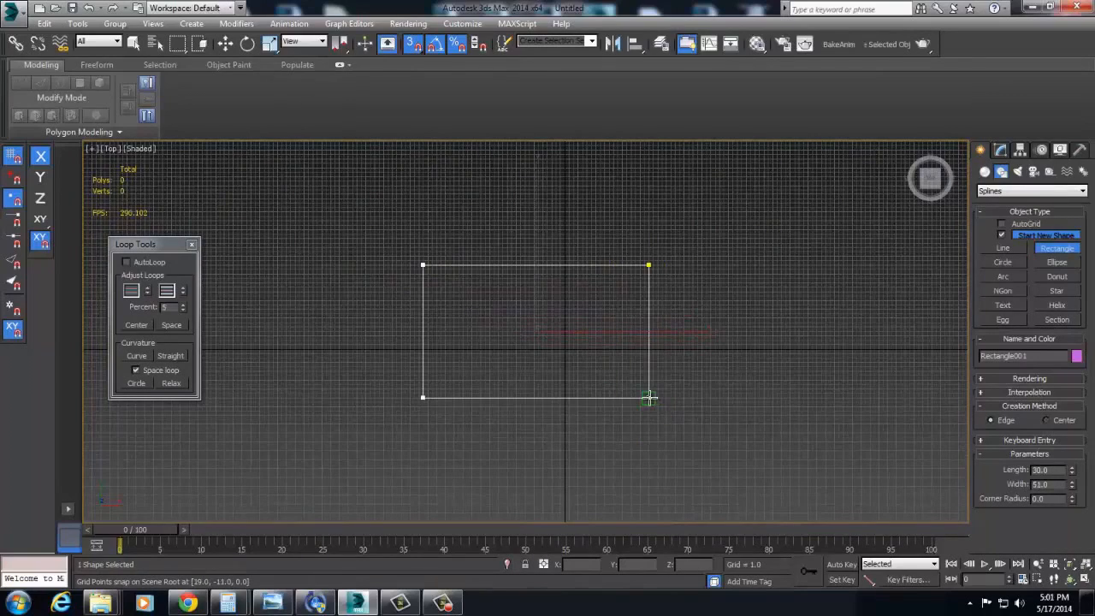
Apply a Bevel modifier to the flat rectangle shape.
alt+middle_drag(533, 399, 497, 335)
key(f)
key(s)
scroll(496, 336, down, 3)
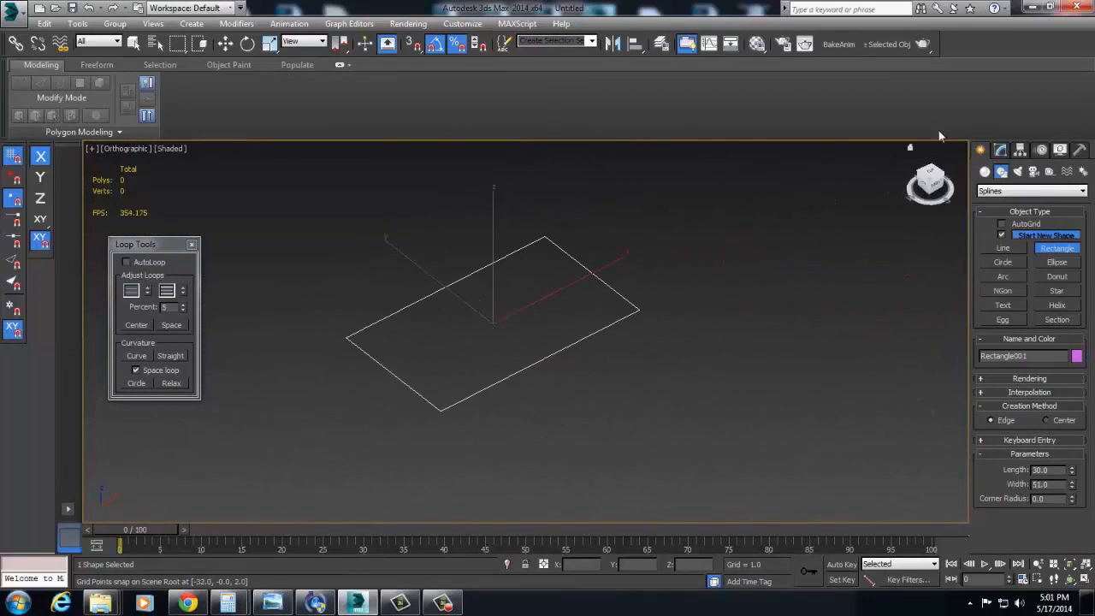
click(1002, 150)
click(1012, 185)
key(b)
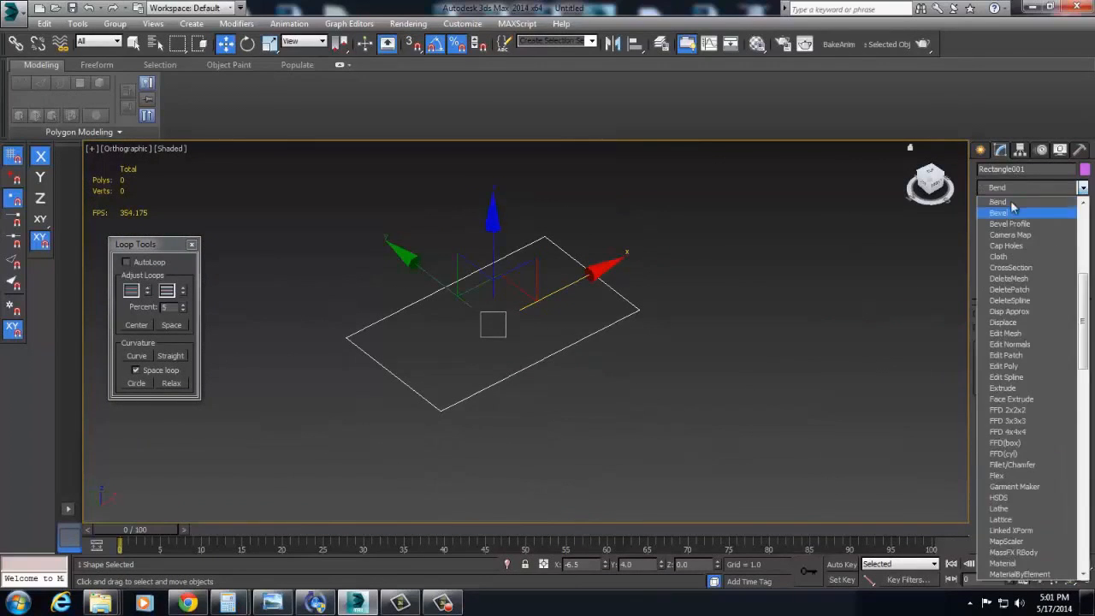
click(1012, 213)
Set the Bevel's Level 1 height to 0.5 and outline to -0.2.
scroll(735, 334, up, 5)
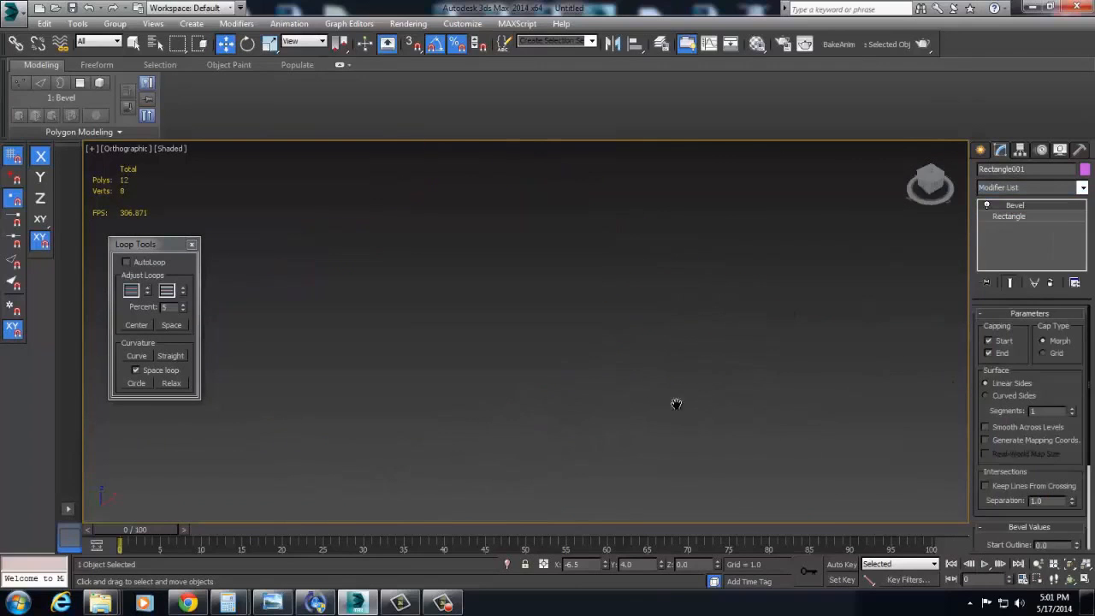
scroll(914, 425, up, 2)
scroll(1030, 440, down, 3)
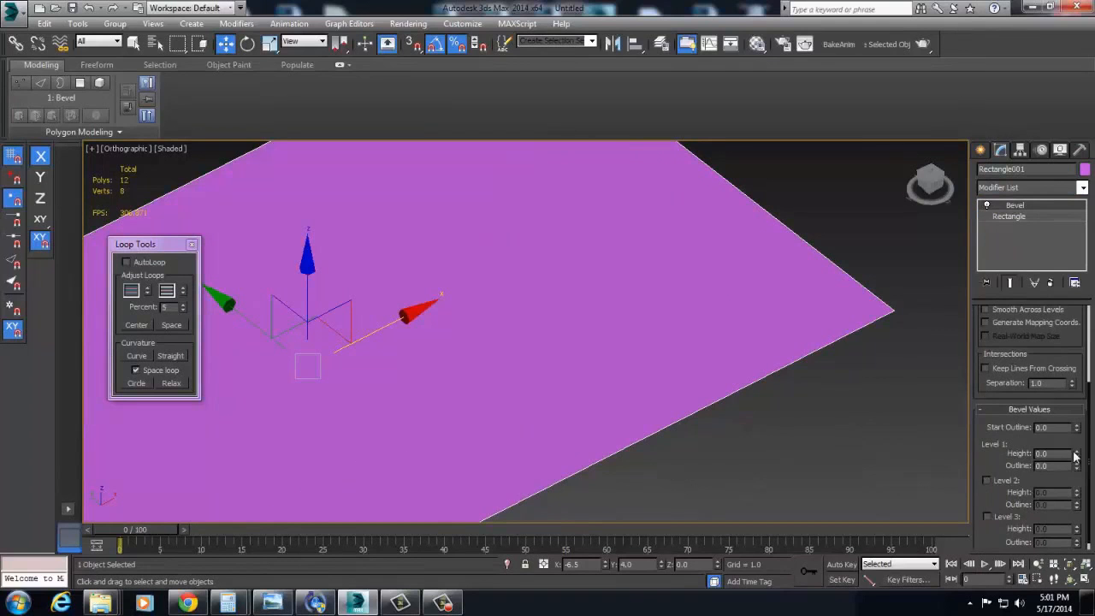
drag(1075, 456, 1076, 470)
middle_drag(745, 392, 763, 374)
scroll(763, 375, down, 2)
alt+middle_drag(763, 374, 731, 406)
key(t)
key(z)
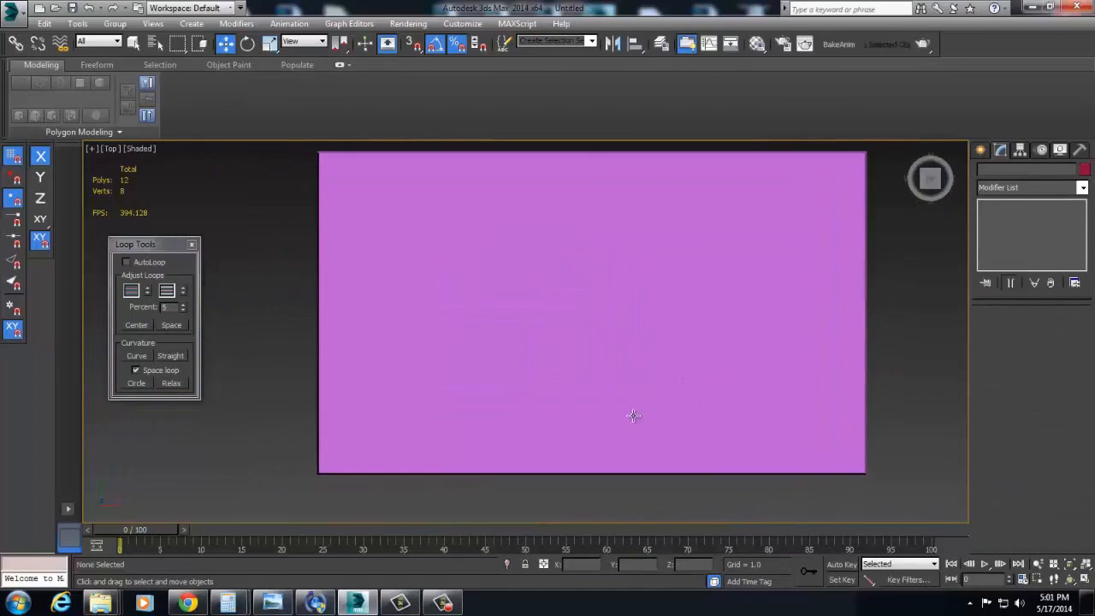
Insert an Edit Spline modifier between the base Rectangle and the Bevel in the stack.
click(1010, 217)
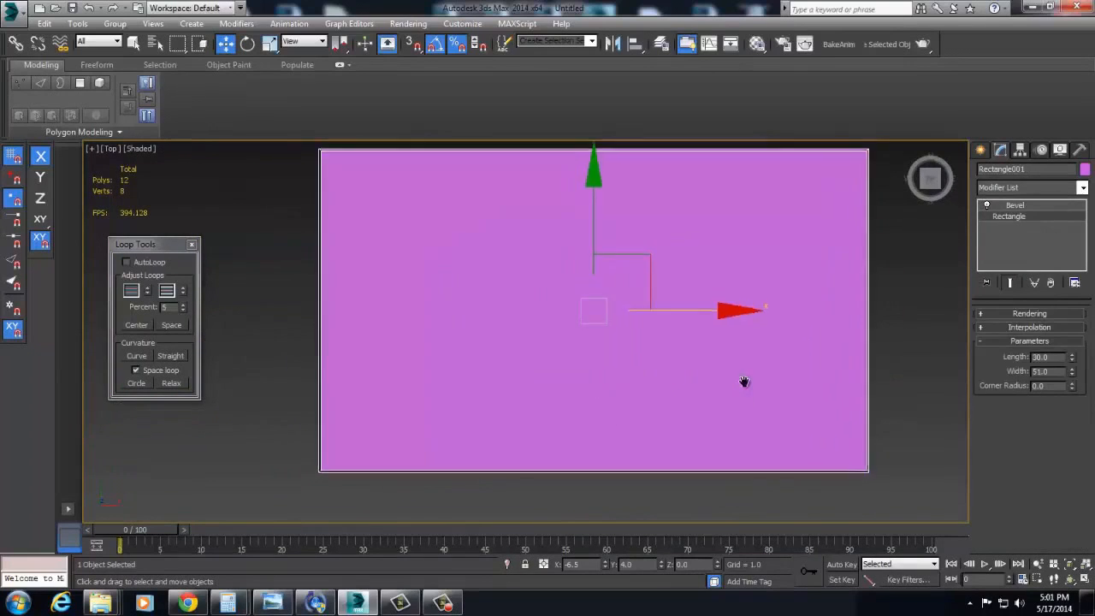
click(1005, 186)
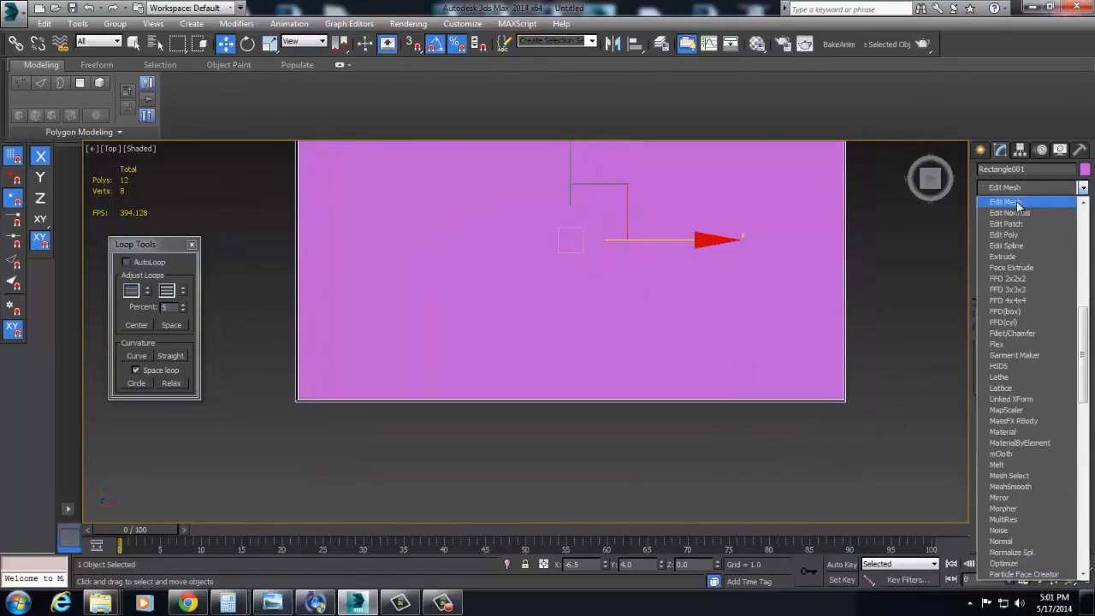
click(1018, 249)
Make two copies of the rectangle spline, narrowed in X, one crossing the wide rectangle's lower edge and one crossing its upper edge.
scroll(792, 409, down, 5)
key(3)
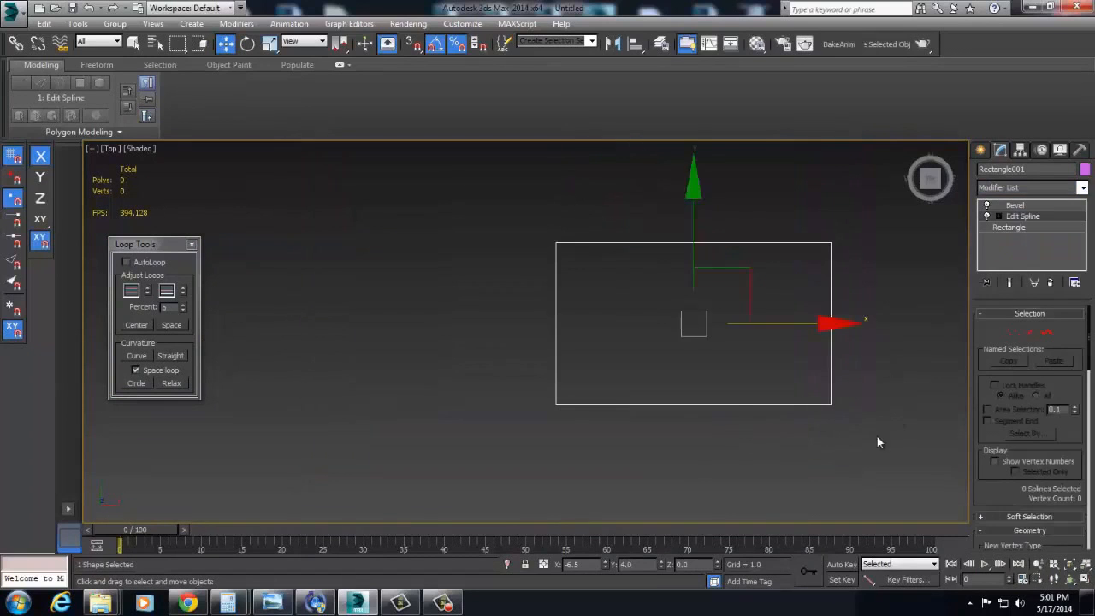
drag(876, 437, 555, 196)
key(r)
shift+drag(826, 324, 697, 293)
key(w)
mouse_move(696, 202)
mouse_down()
mouse_move(704, 287)
mouse_move(694, 118)
mouse_up()
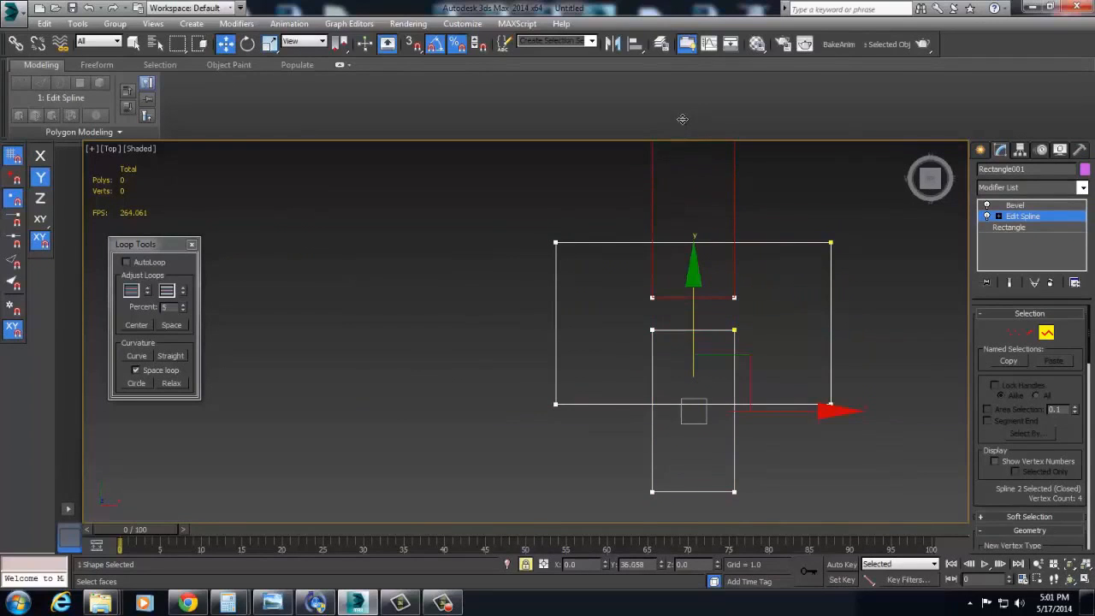
Select the original wide rectangle spline and show the end result so the beveled solid displays while editing.
click(831, 359)
alt+middle_drag(777, 399, 964, 272)
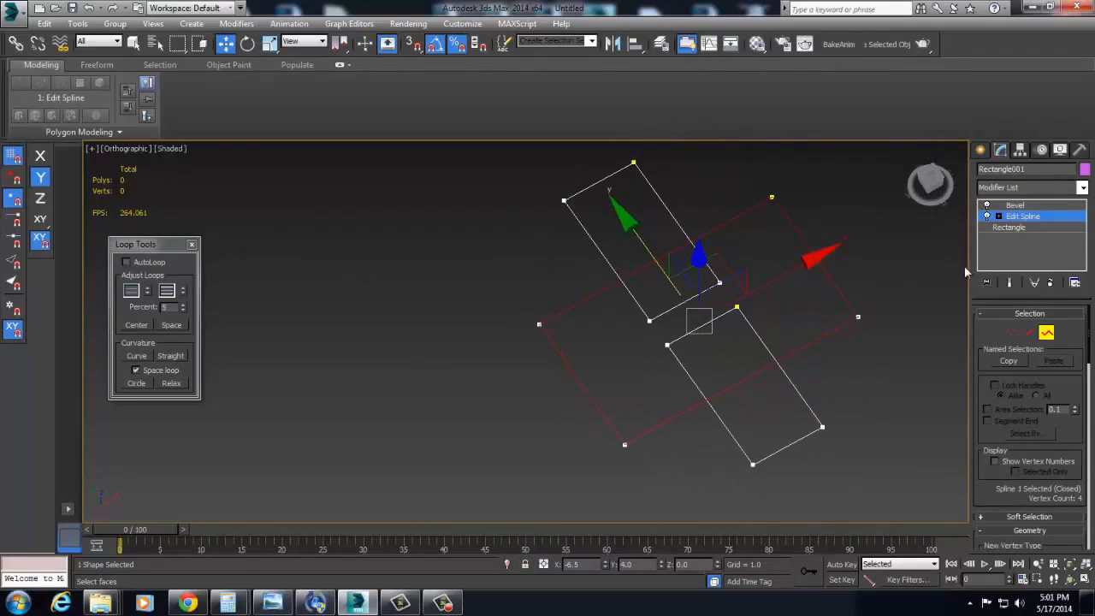
click(1010, 285)
alt+middle_drag(532, 344, 643, 377)
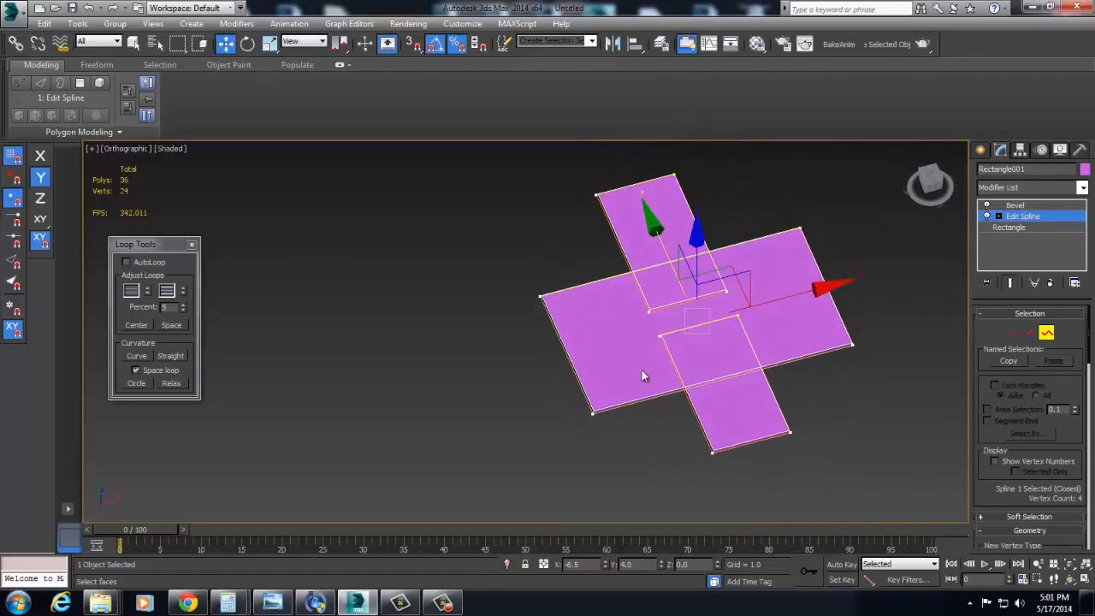
scroll(611, 359, up, 4)
middle_drag(674, 334, 652, 328)
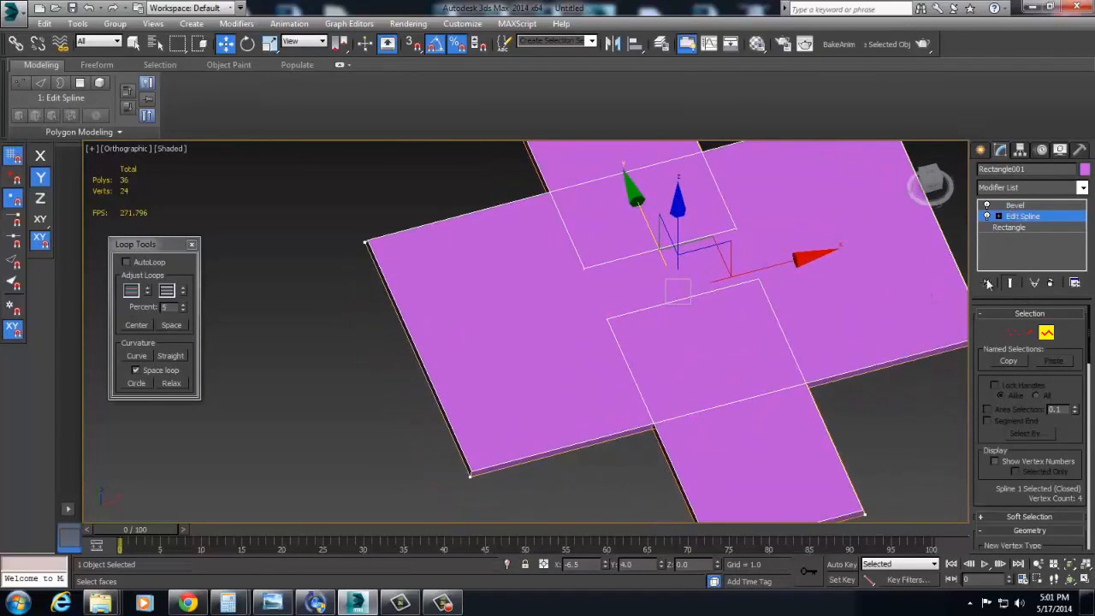
Boolean the wide rectangle spline: union it with the lower narrow rectangle and subtract the upper narrow one.
alt+middle_drag(855, 402, 837, 323)
click(810, 324)
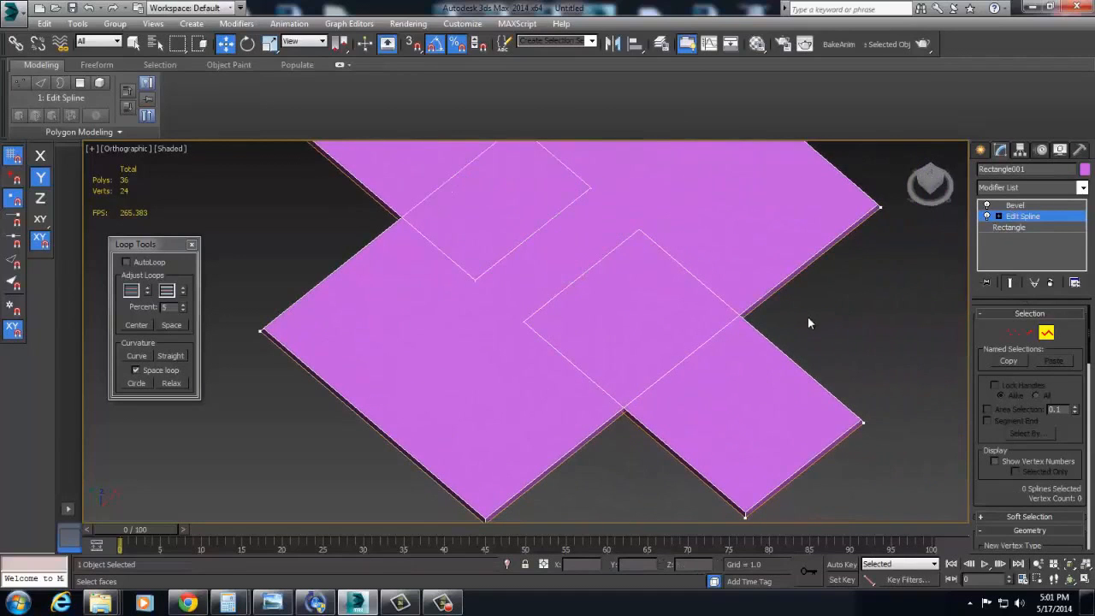
click(811, 248)
scroll(1009, 402, down, 5)
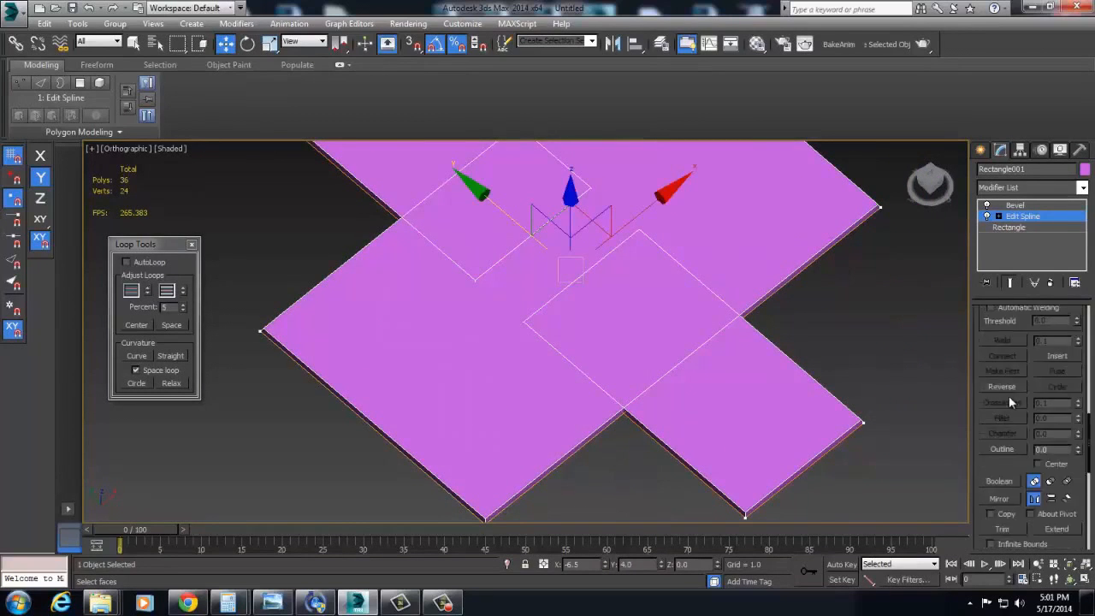
scroll(1009, 402, down, 4)
click(999, 358)
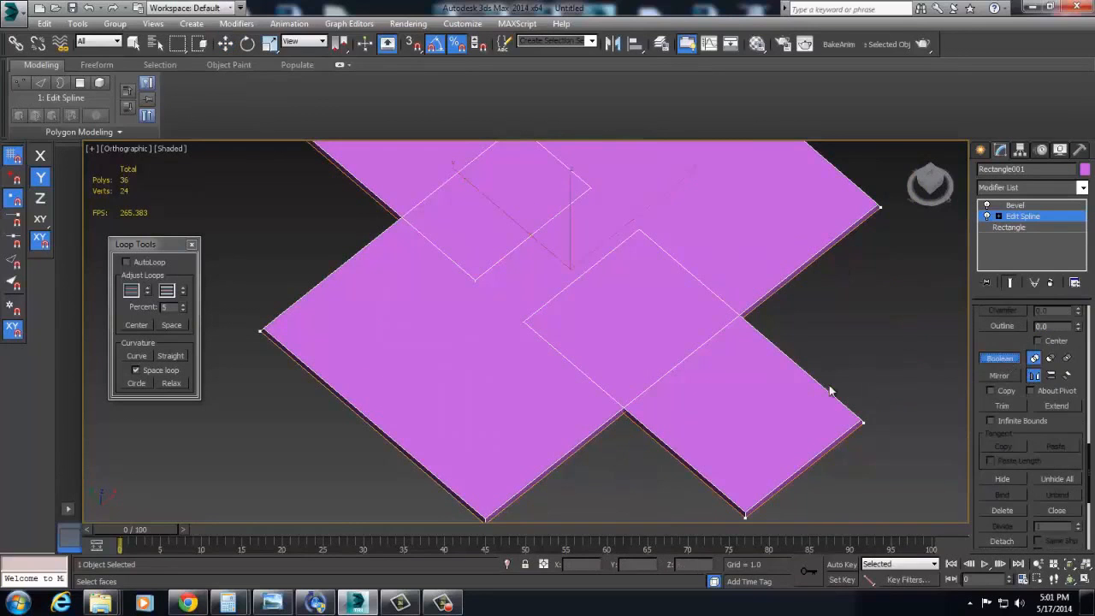
click(837, 393)
scroll(662, 359, up, 2)
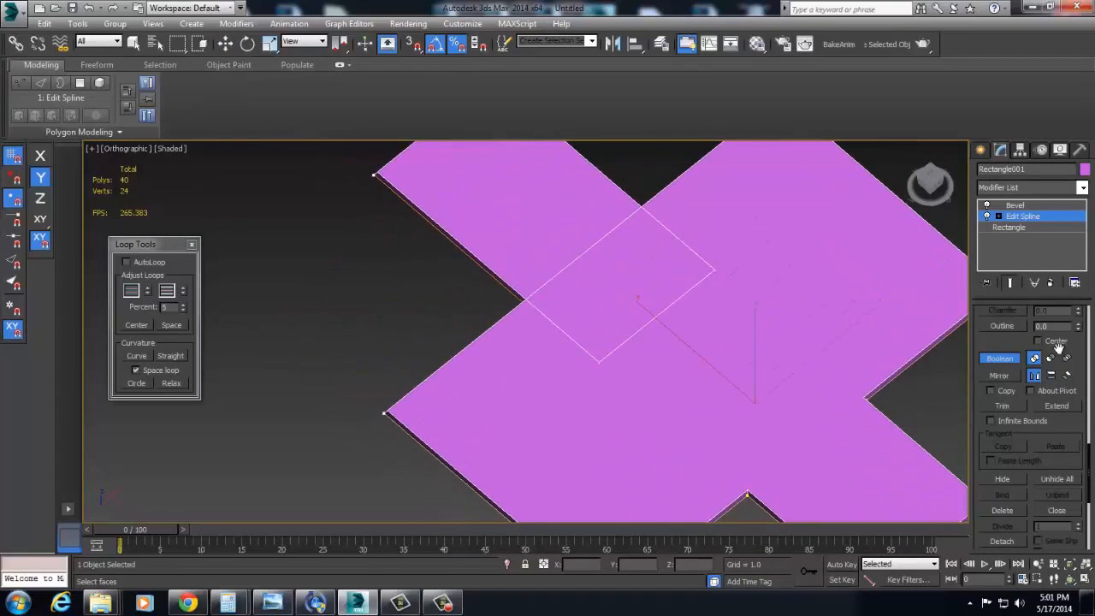
scroll(470, 259, down, 10)
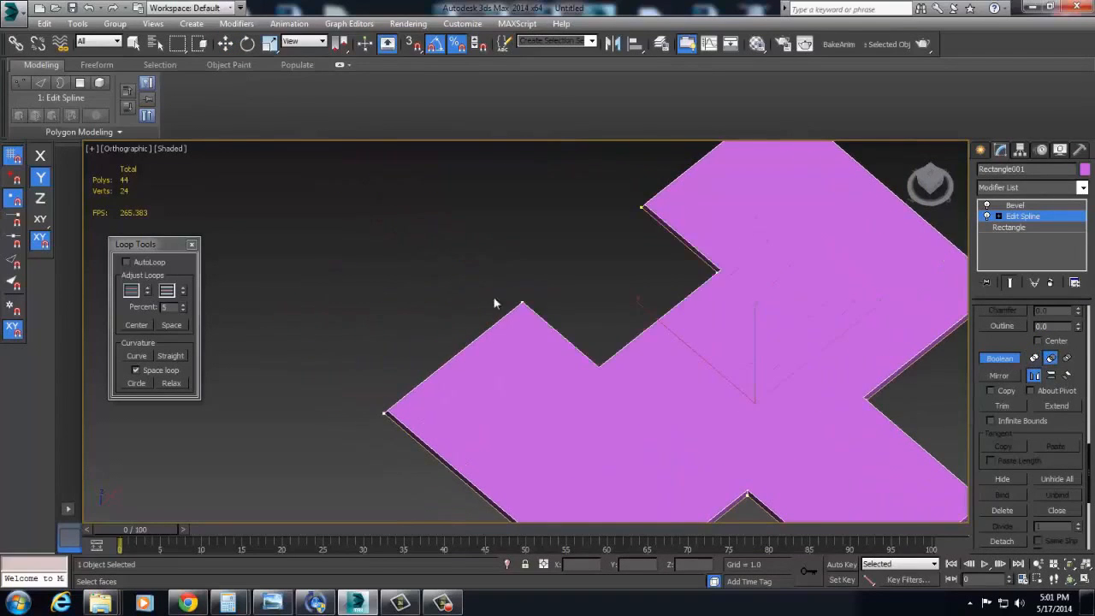
key(w)
key(t)
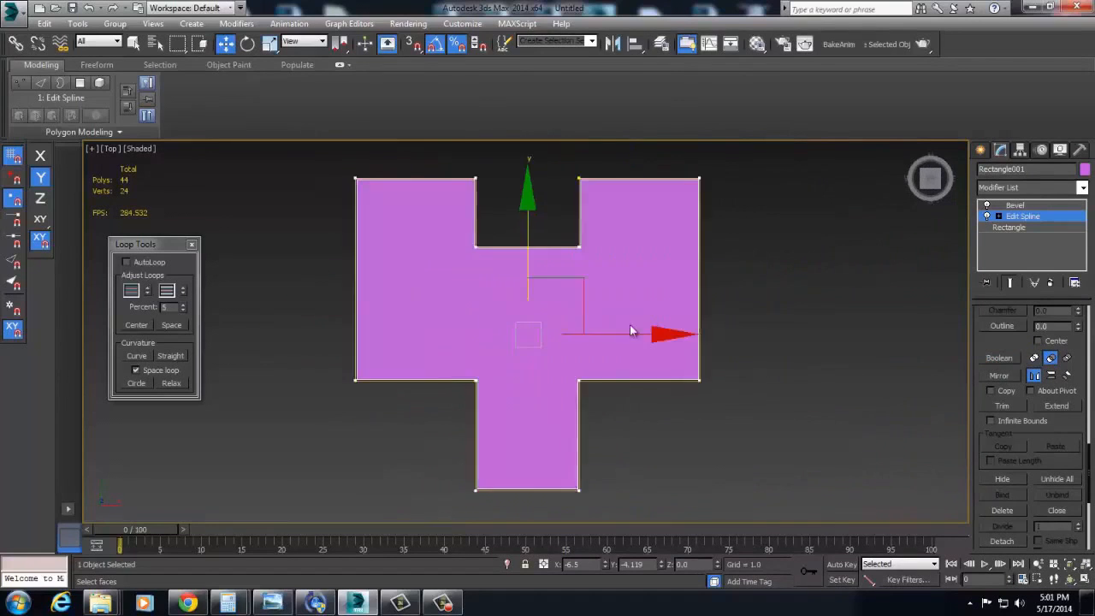
click(835, 263)
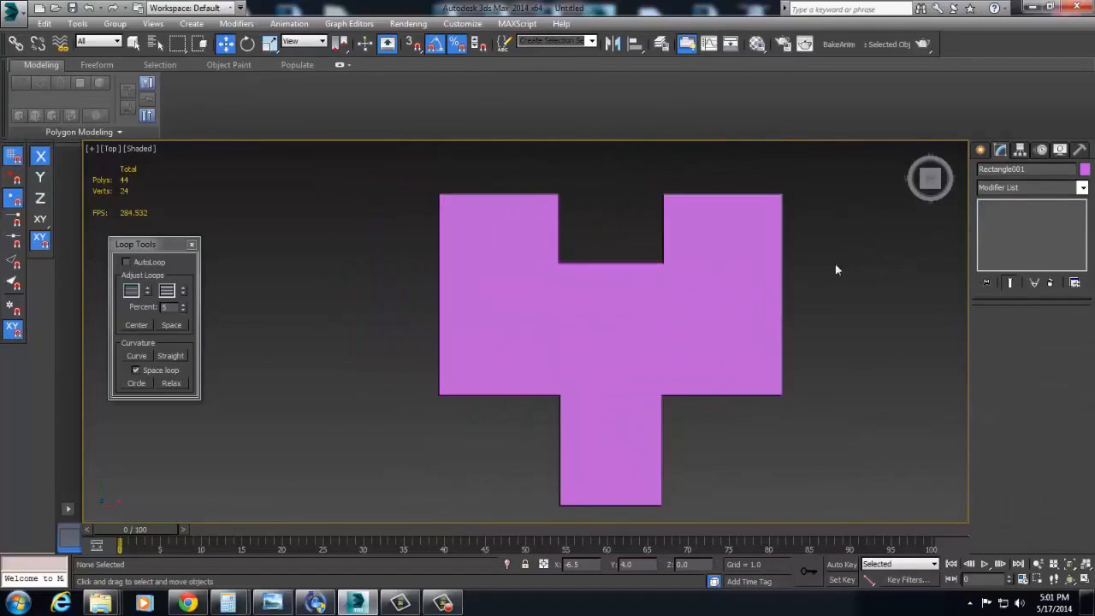
Draw a circle of about 4.6 radius over the left part of the plate in the Top view.
scroll(835, 264, up, 5)
click(835, 348)
scroll(826, 377, down, 4)
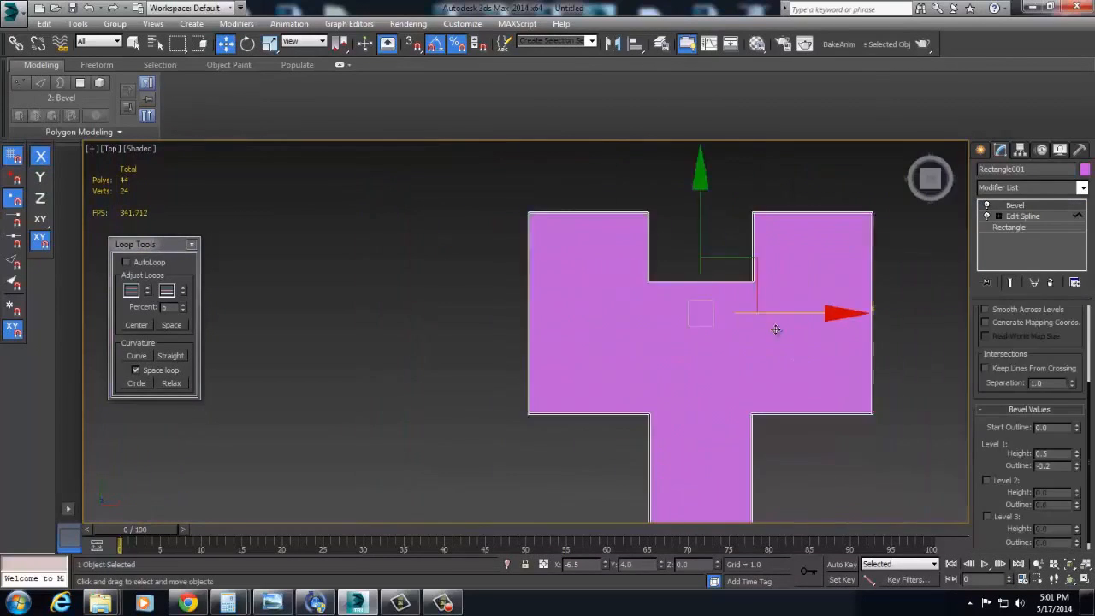
scroll(795, 342, up, 6)
click(1064, 217)
right_click(541, 313)
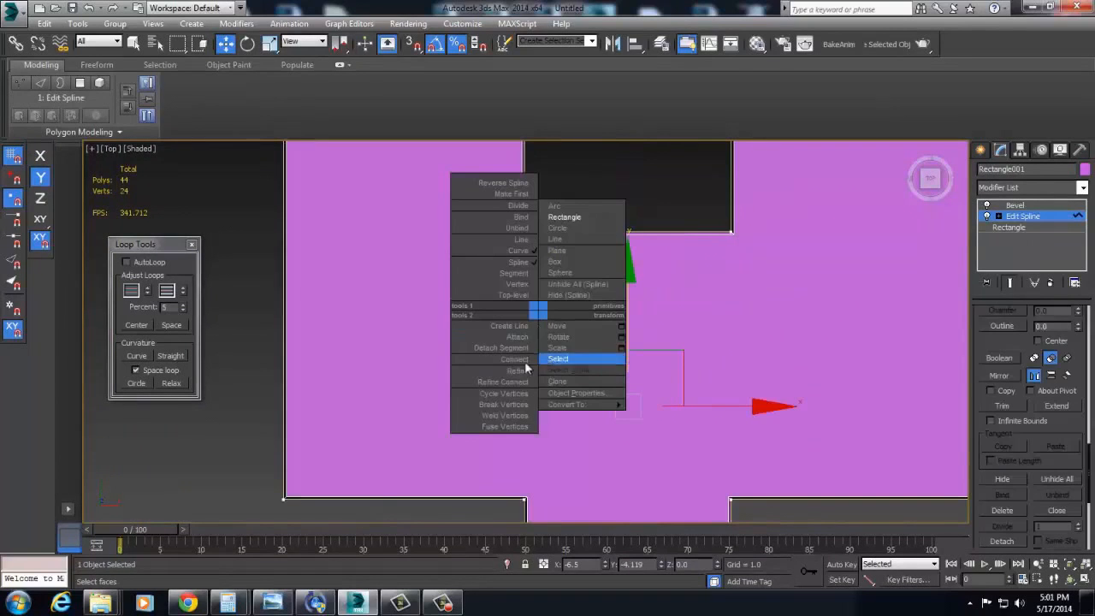
click(558, 227)
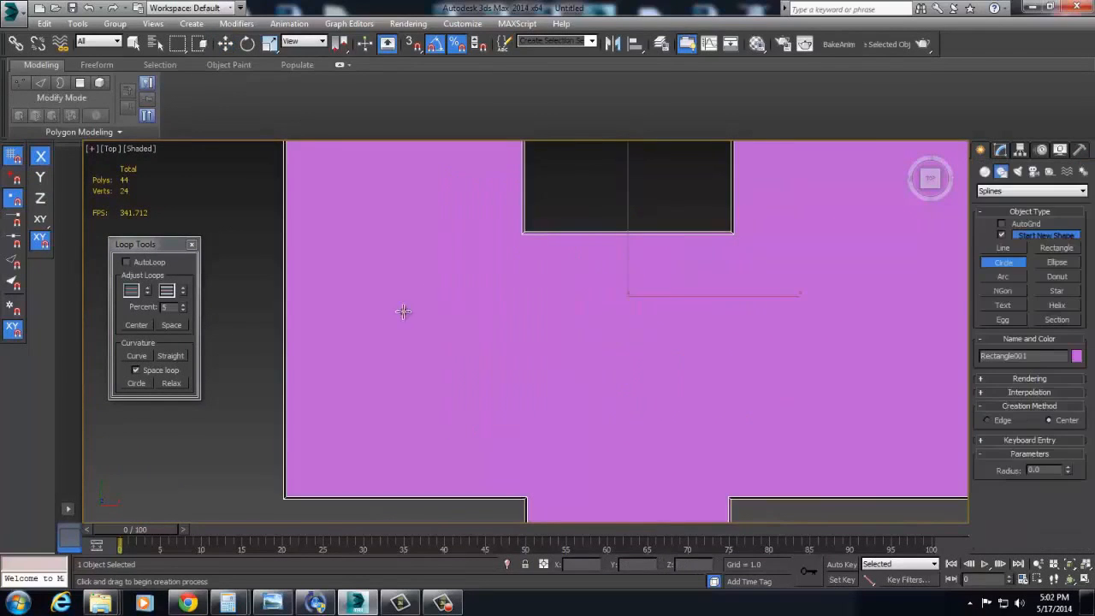
key(w)
click(1000, 149)
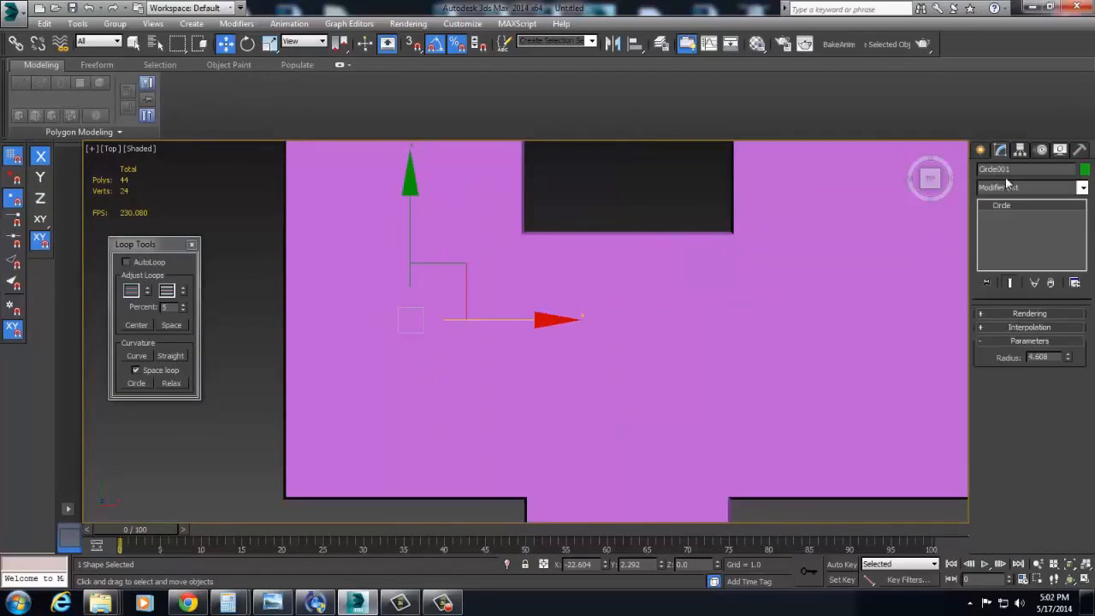
Attach the circle to the plate's Edit Spline so it cuts a round hole.
click(814, 227)
click(1034, 218)
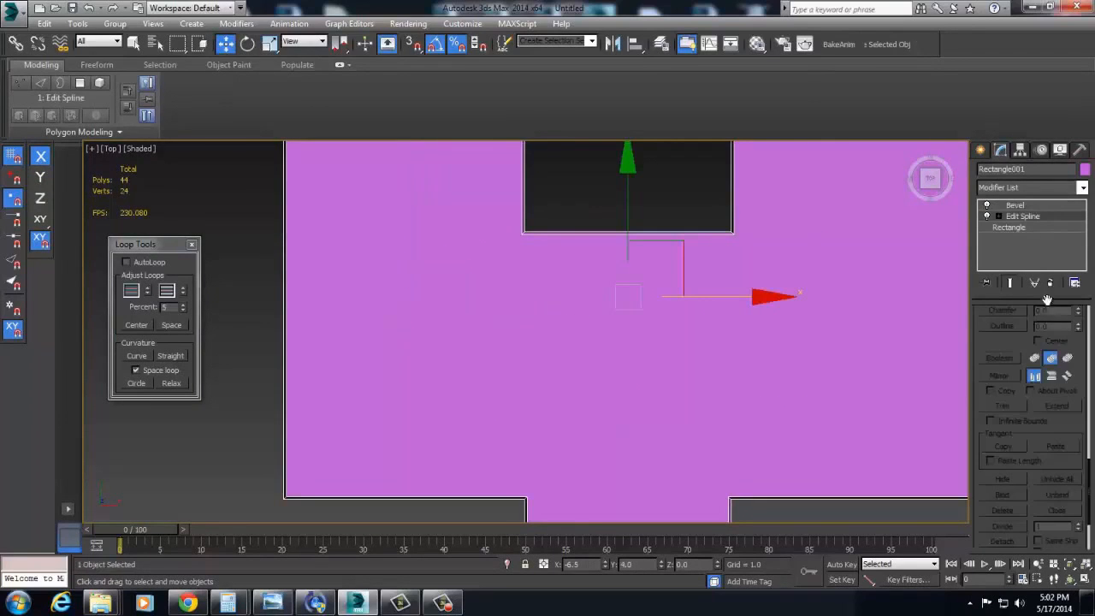
scroll(1009, 451, up, 10)
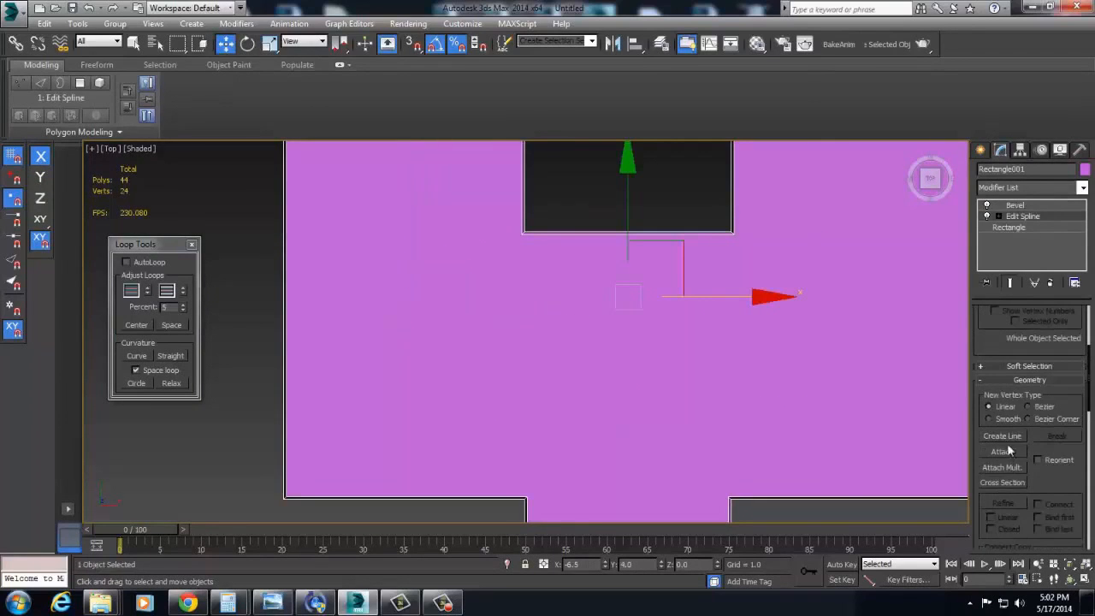
click(1002, 452)
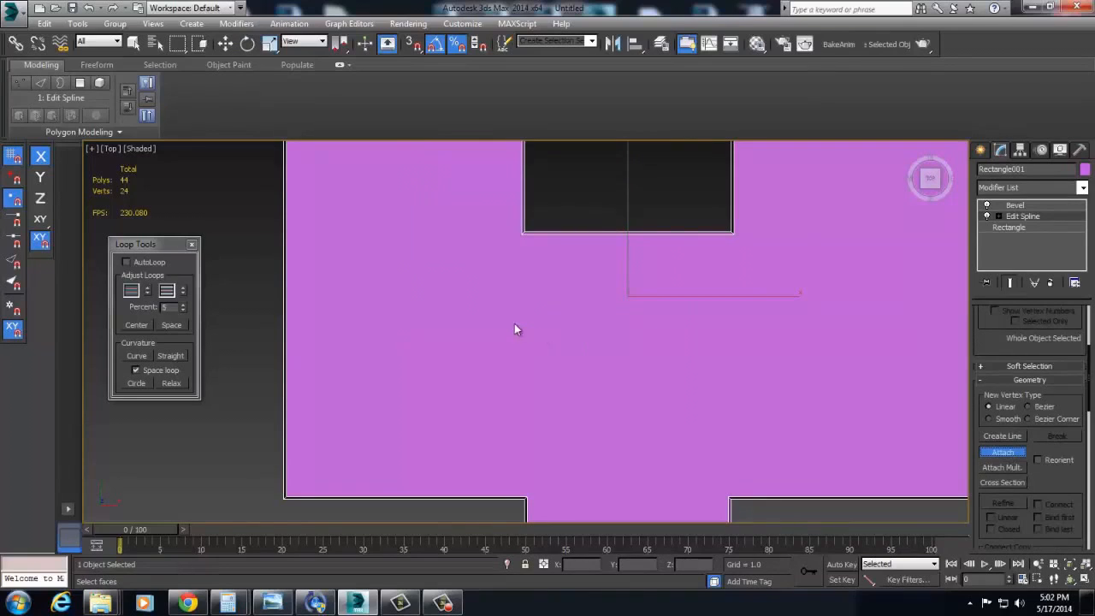
click(471, 330)
right_click(419, 346)
drag(435, 348, 458, 384)
Copy the circular hole spline twice, placing one near the plate's middle and one in its right arm.
click(1023, 216)
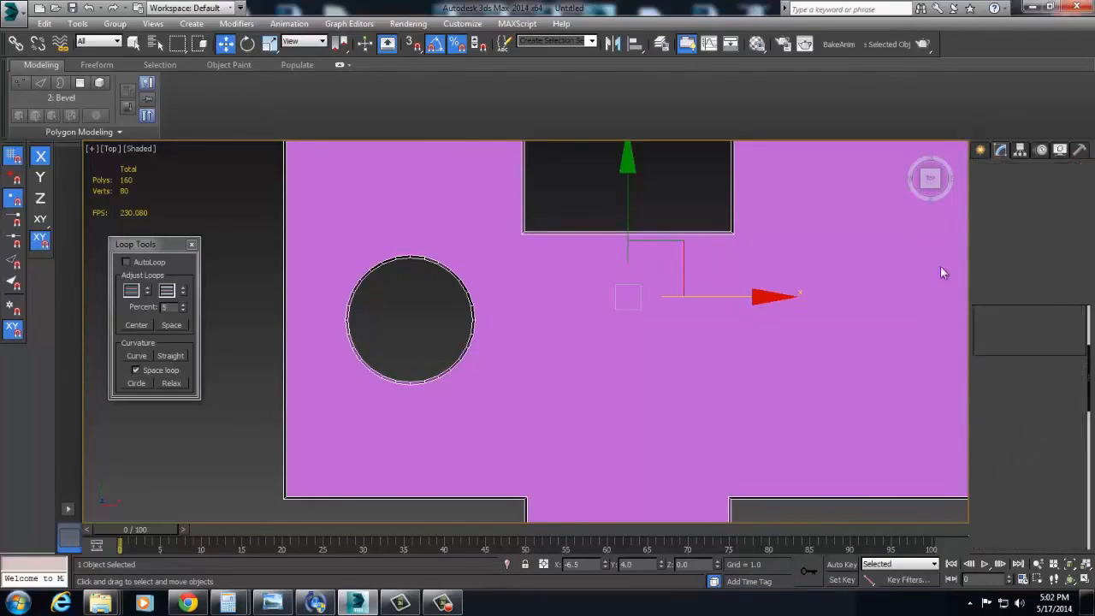
key(3)
click(458, 366)
shift+drag(464, 272, 902, 231)
middle_drag(828, 303, 677, 445)
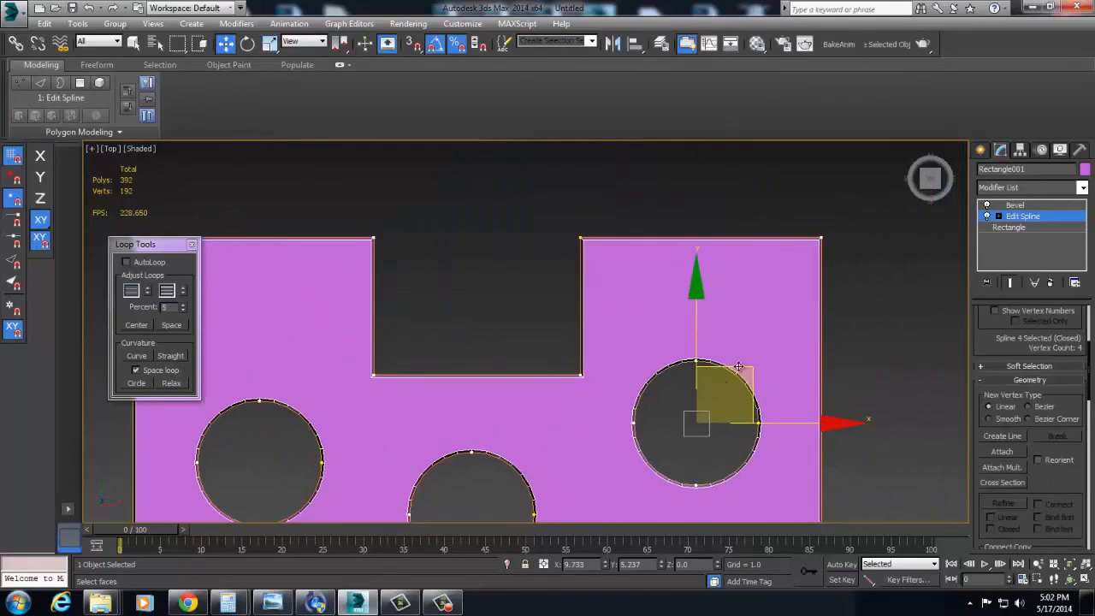
Add a smaller concentric copy inside the right arm's hole and duplicate that small circle onto the upper-left arm.
key(r)
shift+drag(697, 422, 702, 446)
key(w)
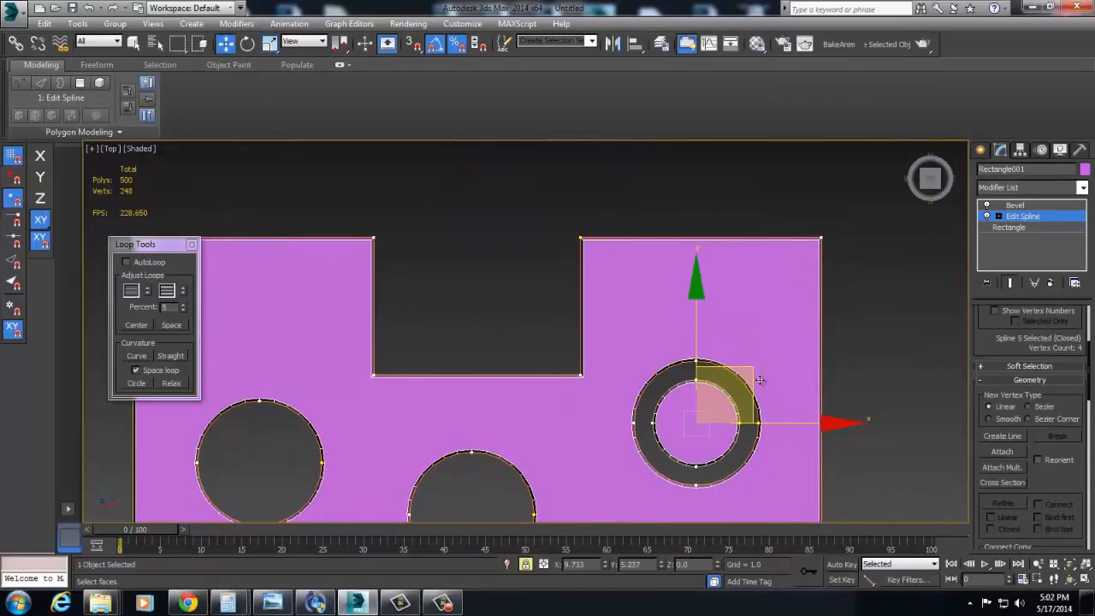
mouse_move(754, 376)
shift+mouse_down()
mouse_move(528, 465)
mouse_move(349, 317)
mouse_move(325, 281)
mouse_move(335, 274)
mouse_move(325, 296)
mouse_move(354, 276)
mouse_move(313, 263)
mouse_move(318, 244)
shift+mouse_up()
middle_drag(318, 244, 526, 236)
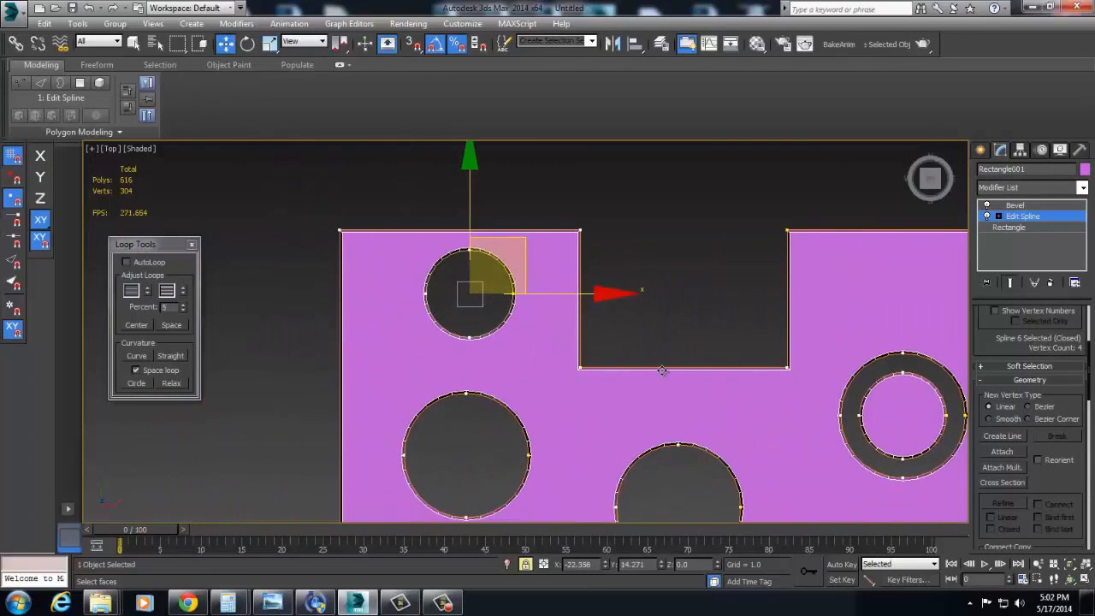
Create a scaled-down concentric copy inside the upper-left arm's hole, leaving a solid disc in its center.
scroll(582, 354, up, 3)
key(r)
shift+drag(388, 205, 409, 232)
scroll(430, 325, down, 6)
alt+middle_drag(430, 325, 473, 298)
scroll(371, 367, up, 5)
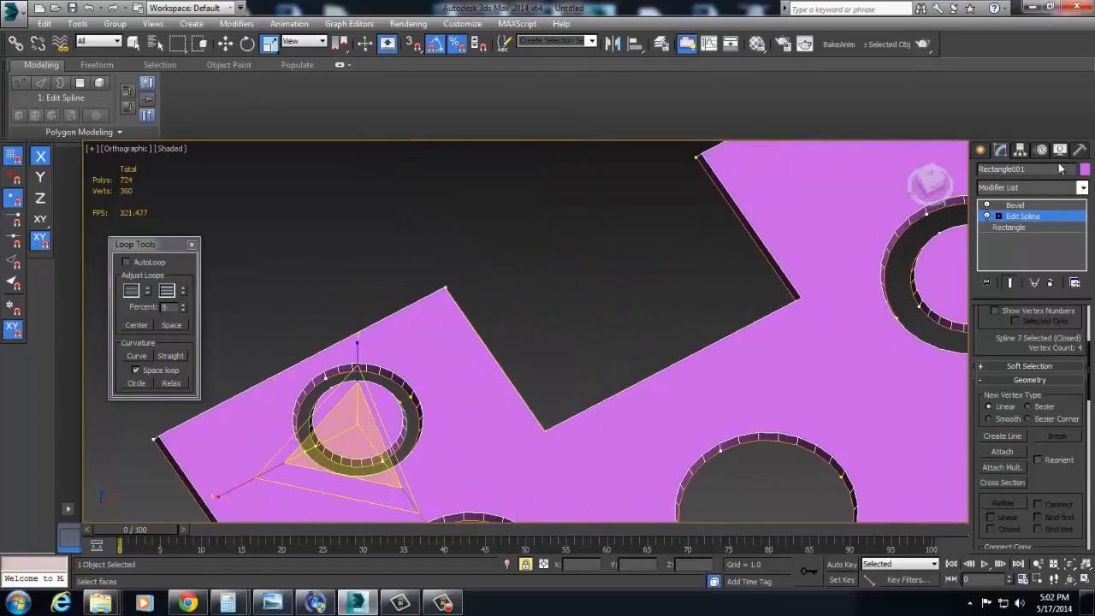
Add an Edit Poly modifier on top of the Bevel.
click(1014, 206)
middle_drag(741, 288, 600, 275)
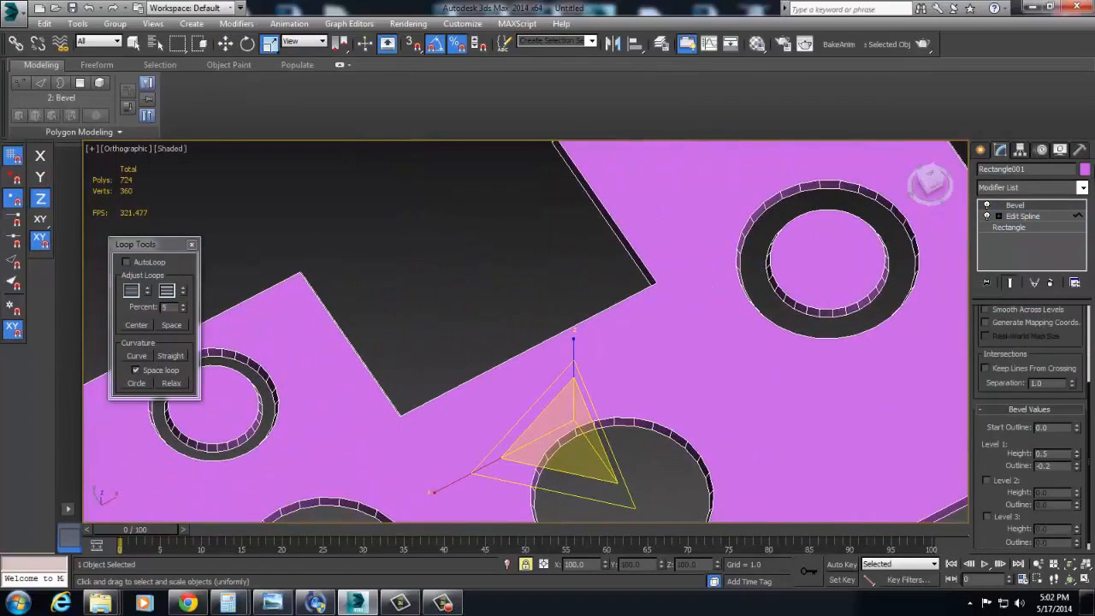
click(1045, 186)
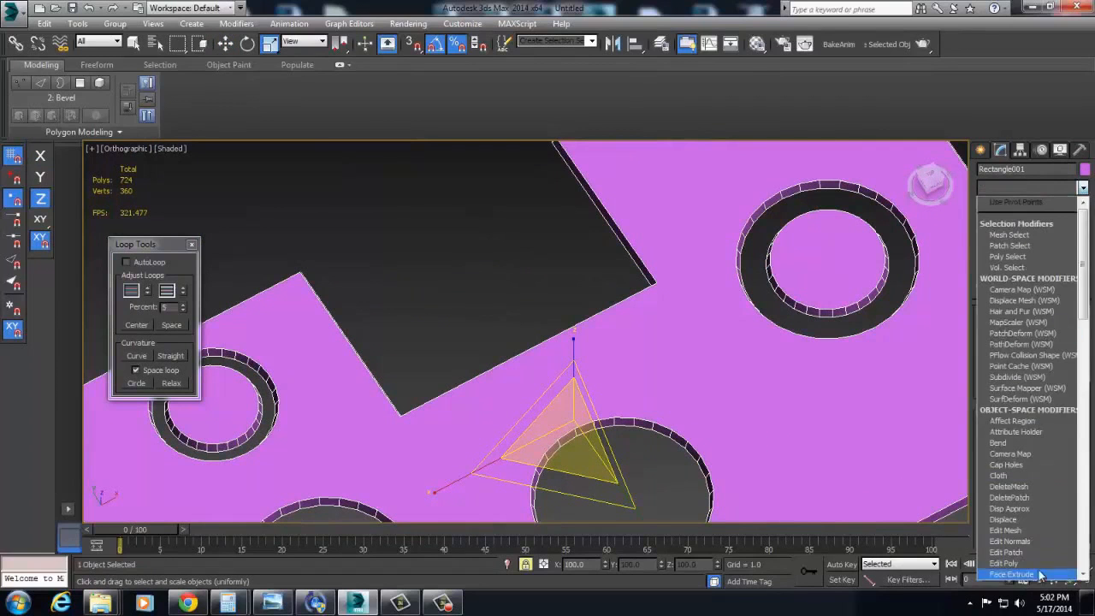
click(1005, 563)
scroll(765, 421, down, 6)
middle_drag(765, 420, 769, 319)
alt+middle_drag(629, 376, 680, 374)
scroll(680, 374, up, 4)
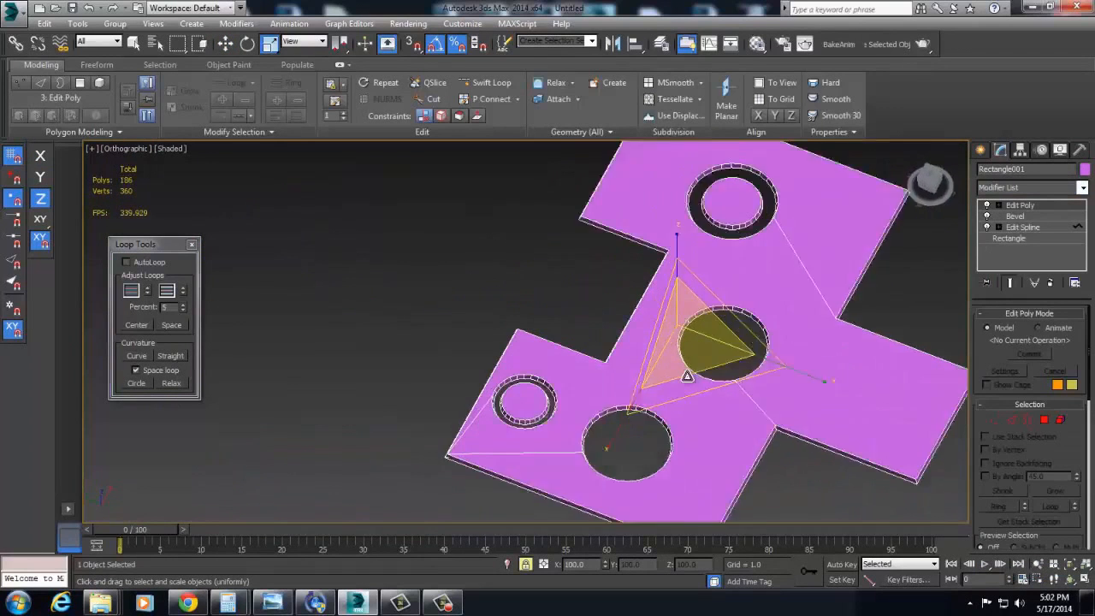
middle_drag(724, 407, 745, 409)
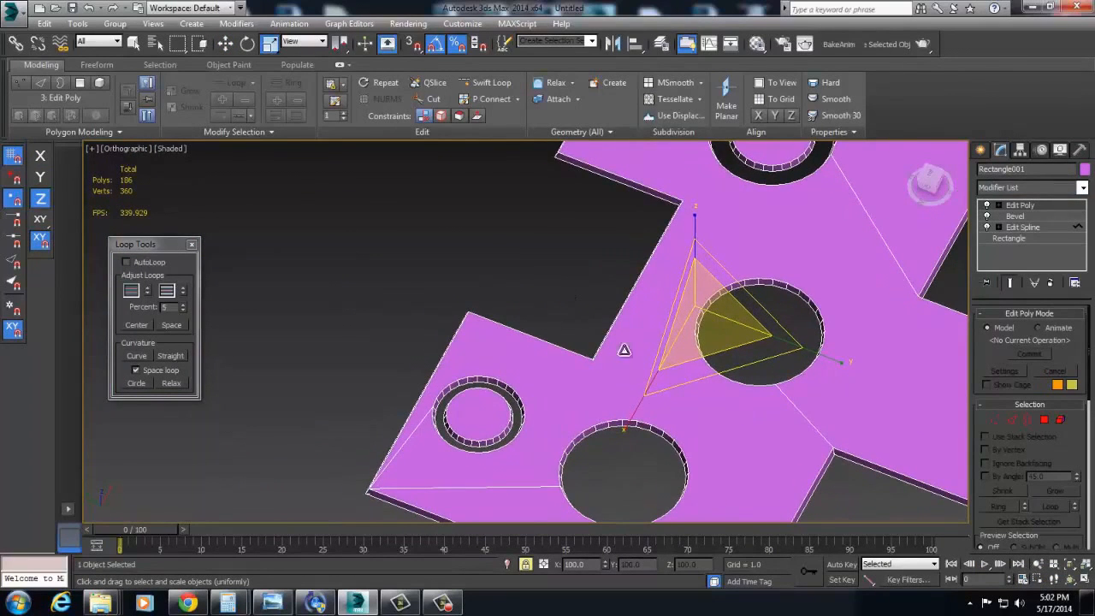
Add a ProOptimizer modifier on top of the Edit Poly and calculate its optimization for the plate.
alt+middle_drag(773, 306, 722, 315)
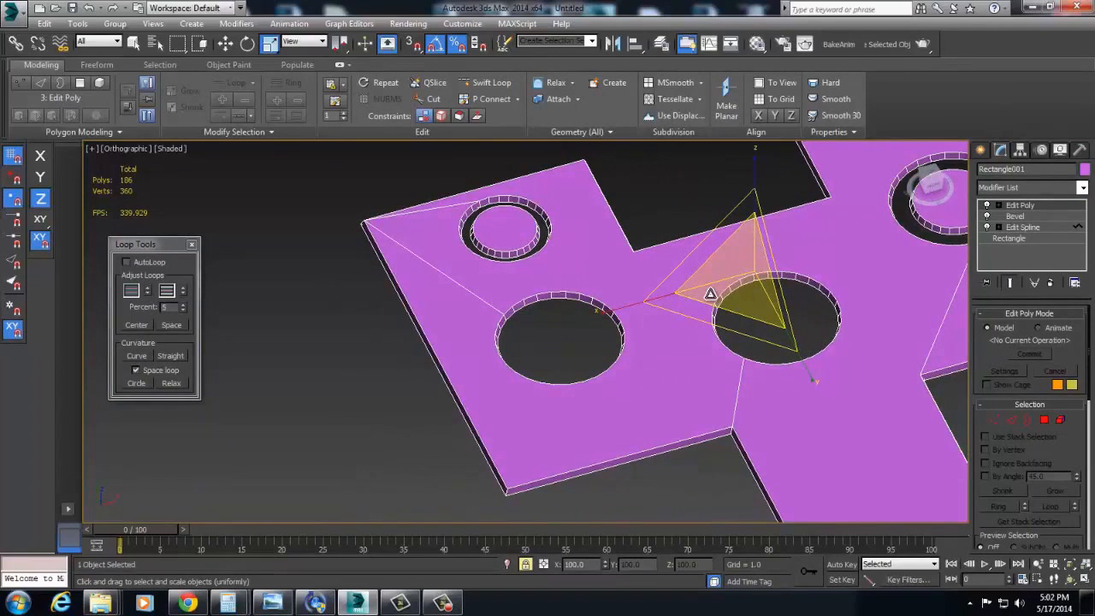
click(1032, 187)
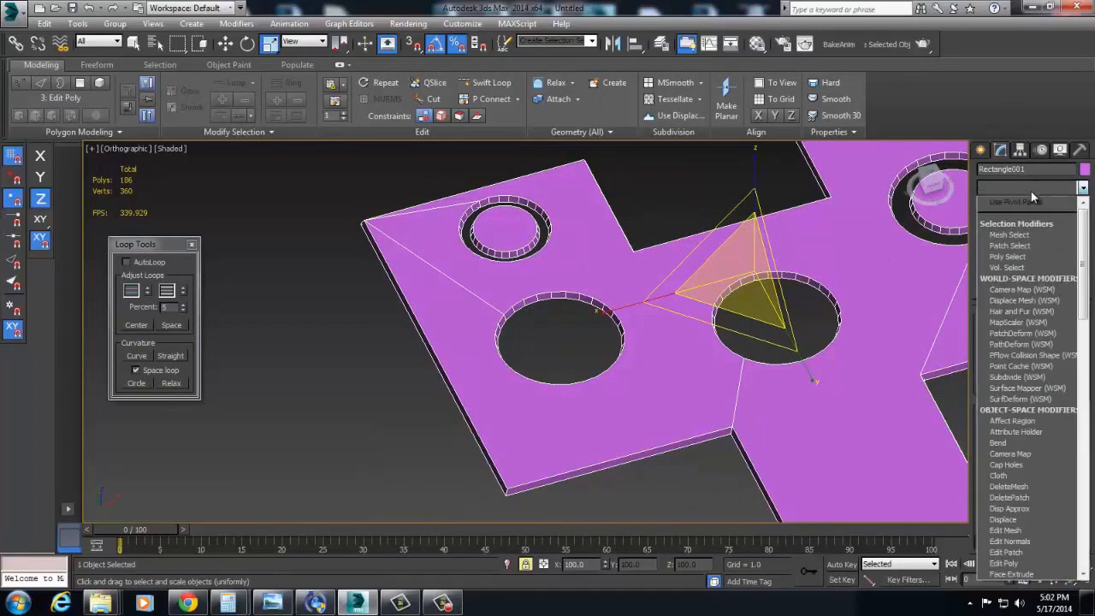
key(q)
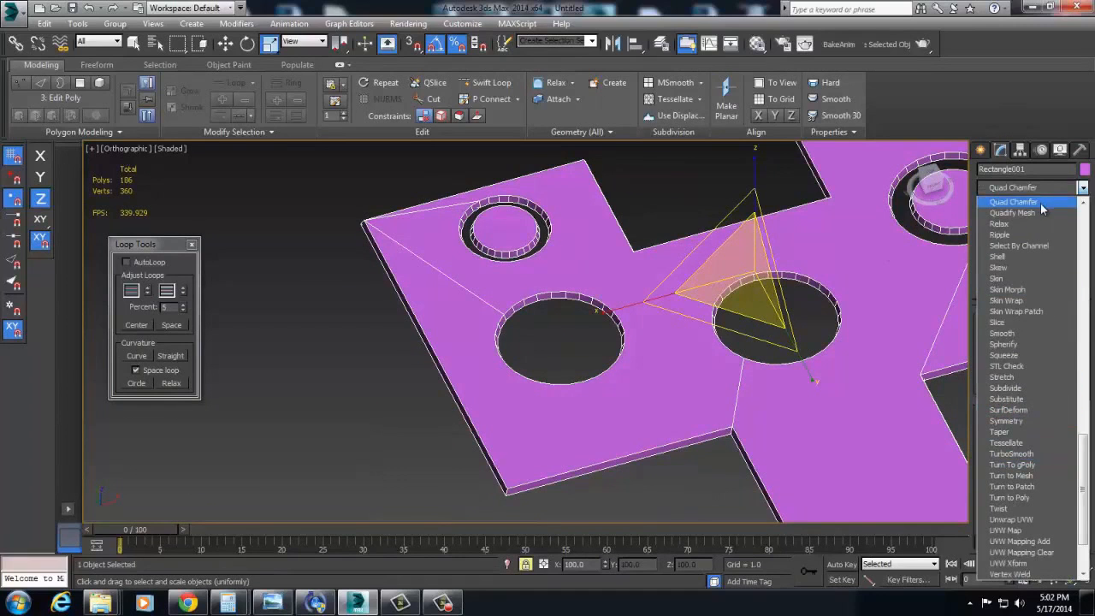
scroll(1037, 208, up, 5)
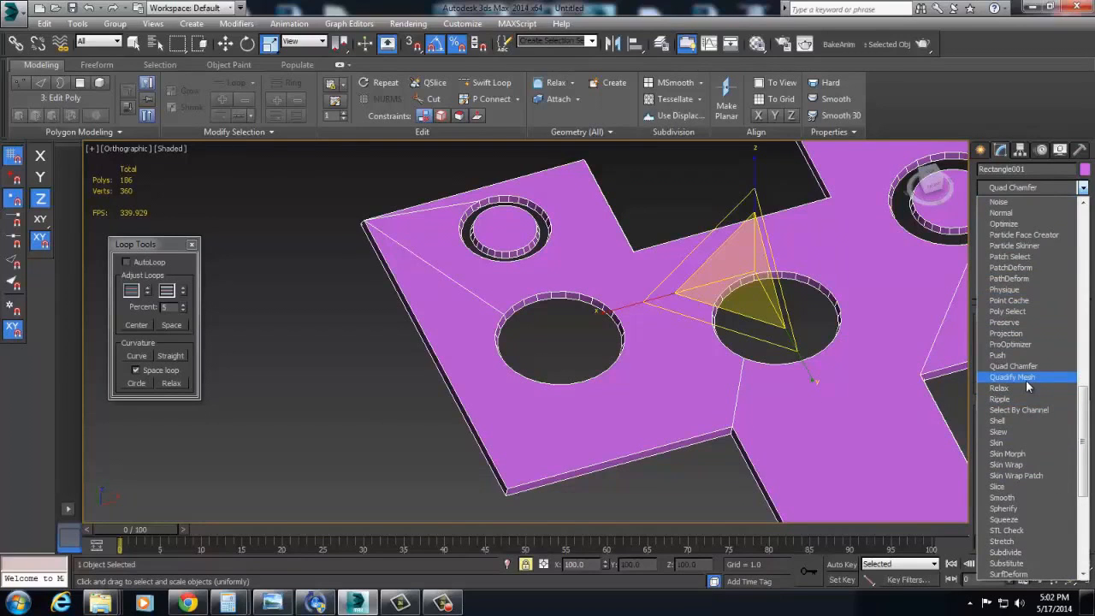
scroll(1040, 447, down, 1)
scroll(1041, 447, down, 4)
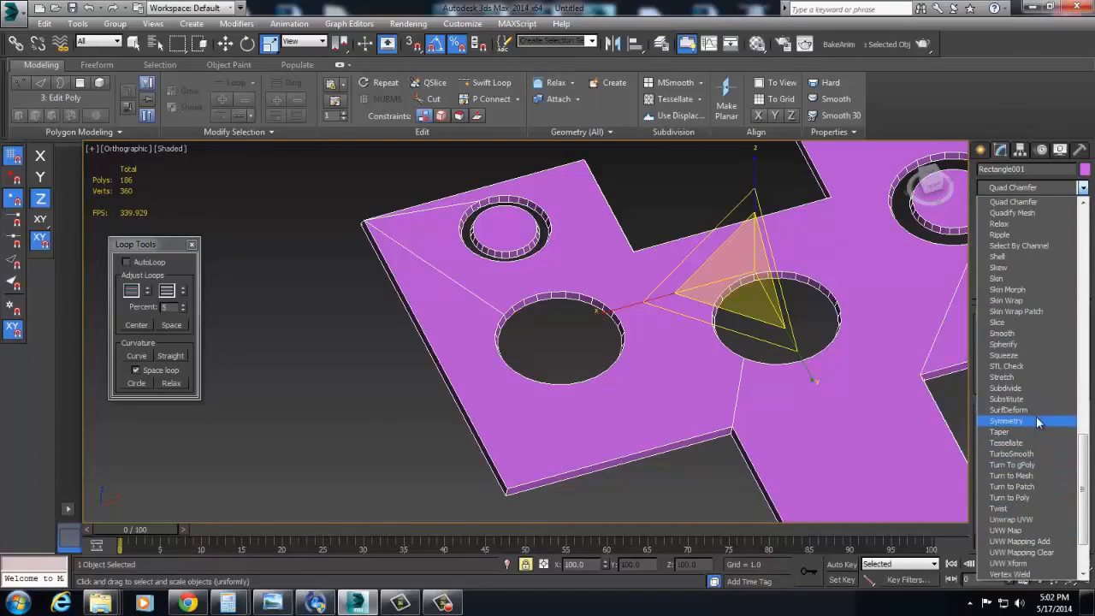
scroll(1035, 413, up, 1)
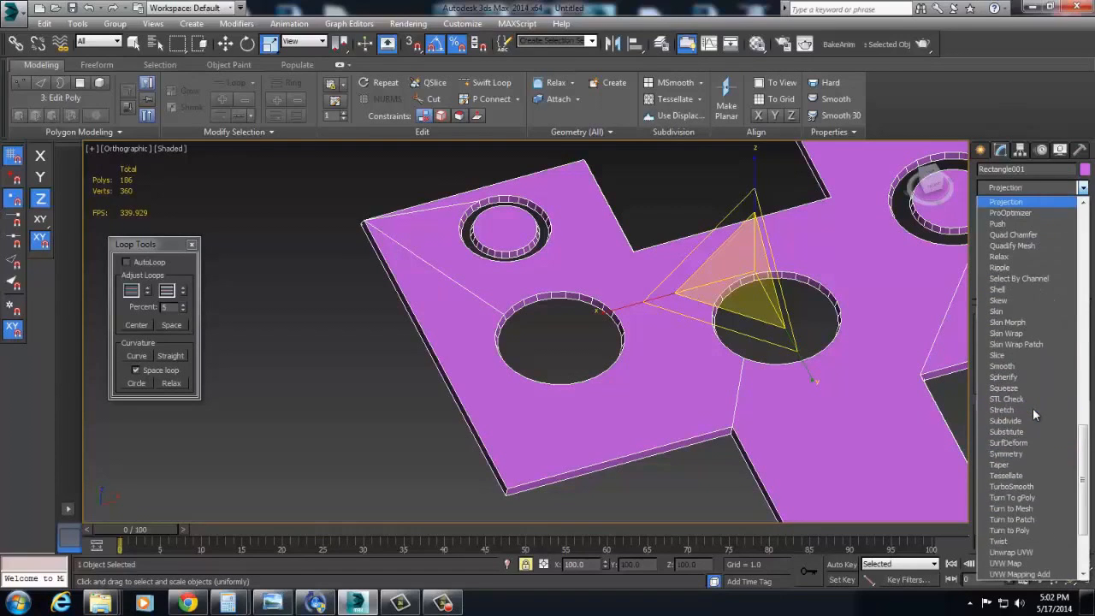
click(1010, 212)
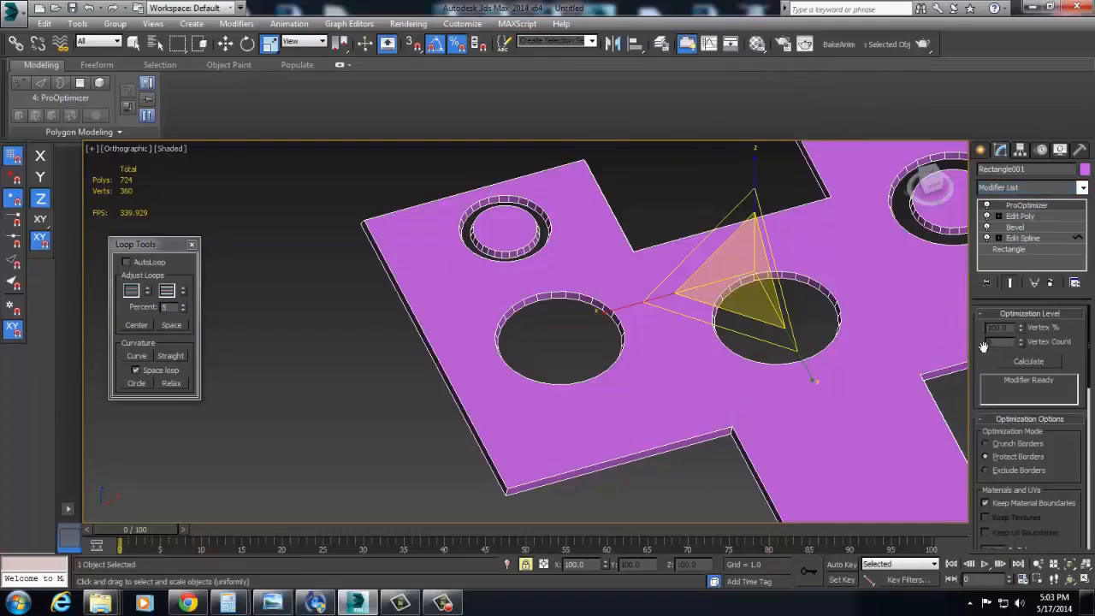
click(1027, 362)
Examine the plate's triangulated mesh around the holes, corners and edges from above and from several angles.
alt+middle_drag(655, 391, 379, 254)
key(t)
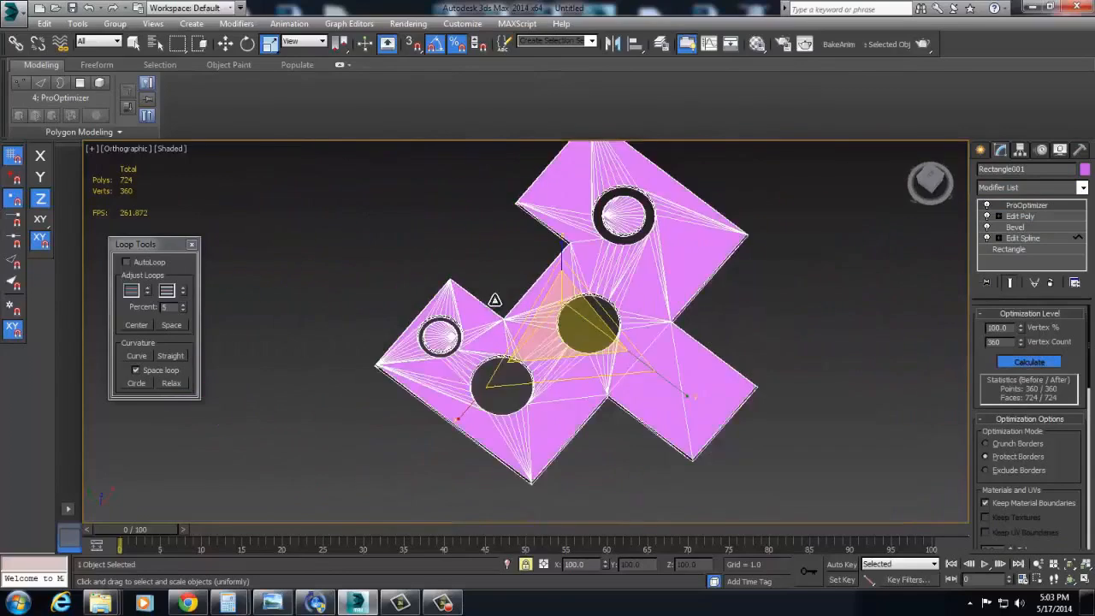
scroll(514, 331, up, 5)
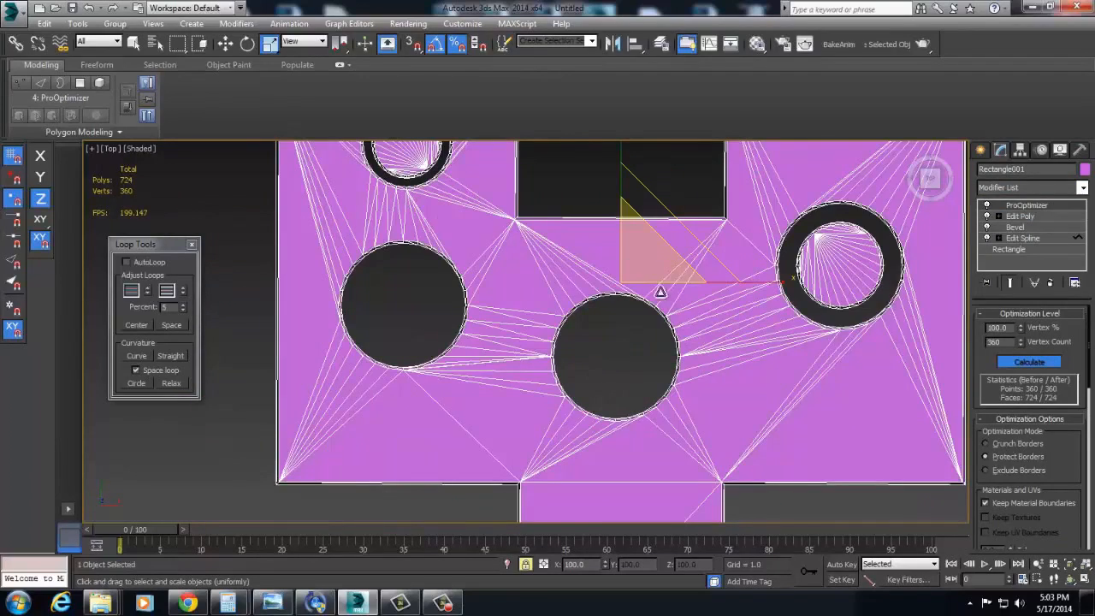
middle_drag(605, 384, 633, 381)
scroll(609, 320, up, 5)
mouse_move(633, 381)
middle_down()
mouse_move(662, 375)
mouse_move(652, 378)
middle_up()
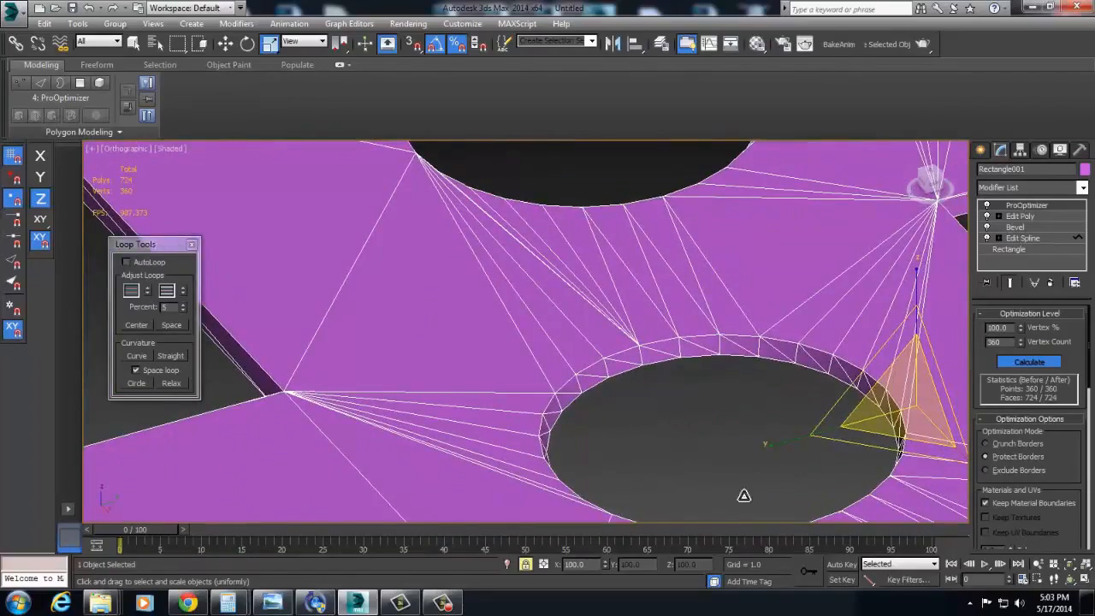
alt+middle_drag(743, 495, 671, 262)
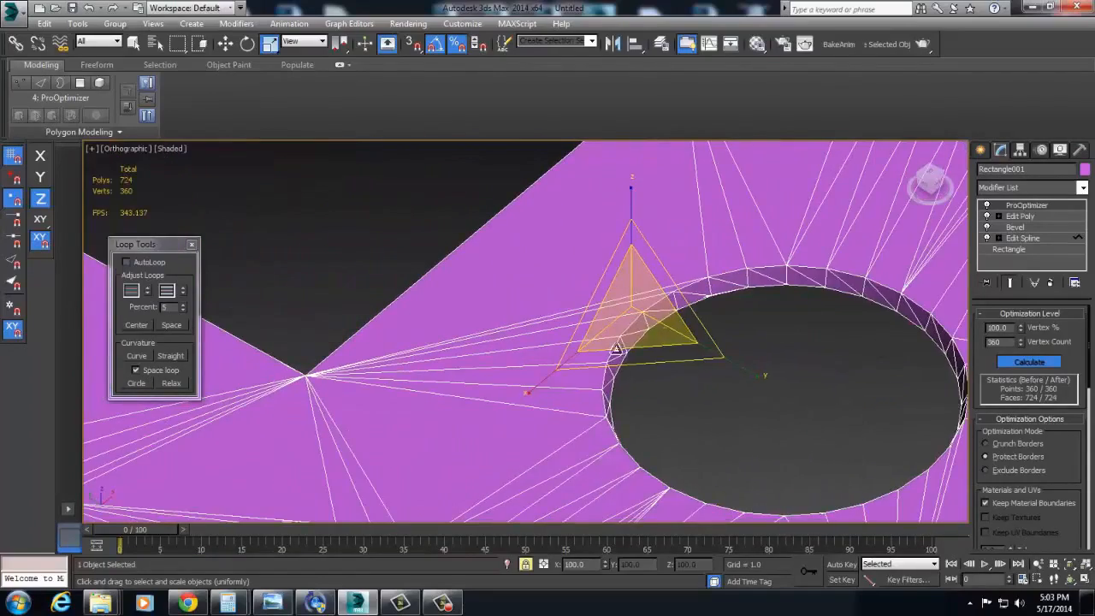
middle_drag(749, 368, 847, 295)
scroll(846, 295, down, 3)
middle_drag(748, 330, 747, 300)
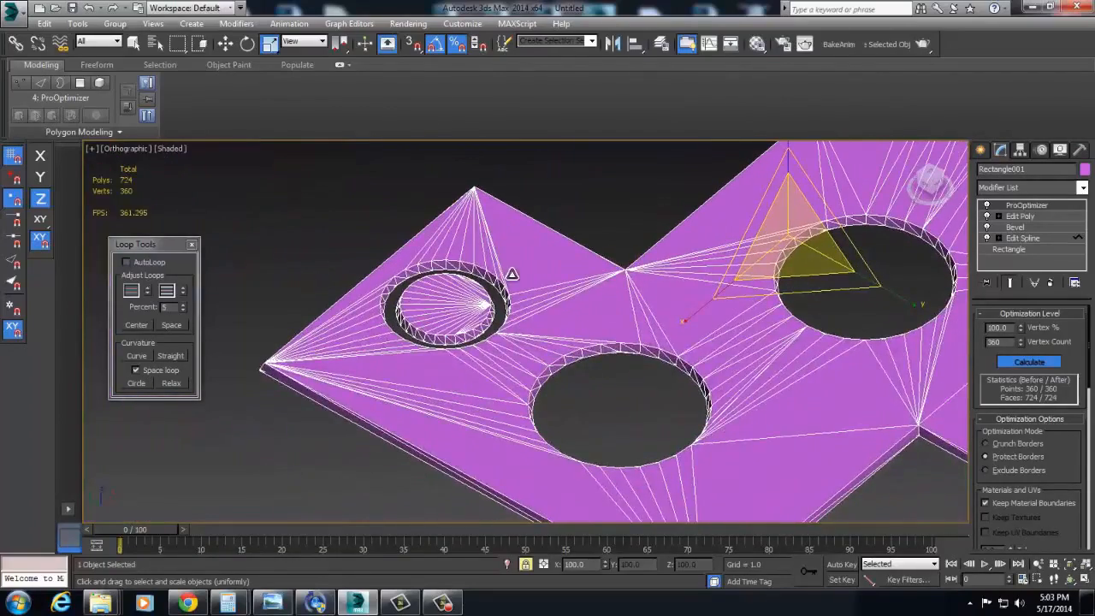
middle_drag(912, 520, 853, 462)
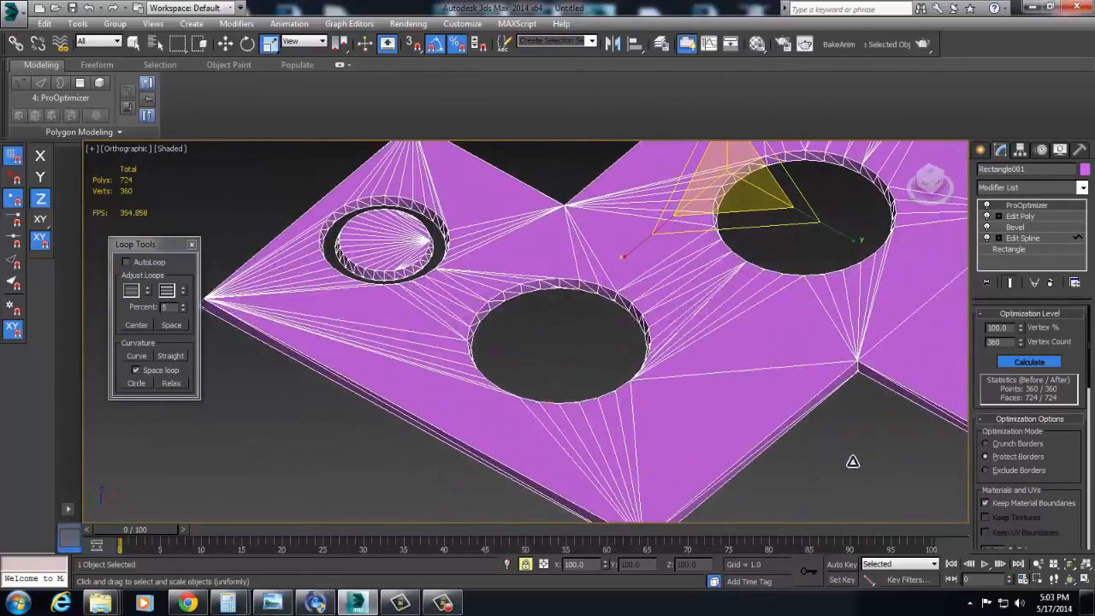
alt+middle_drag(852, 320, 602, 360)
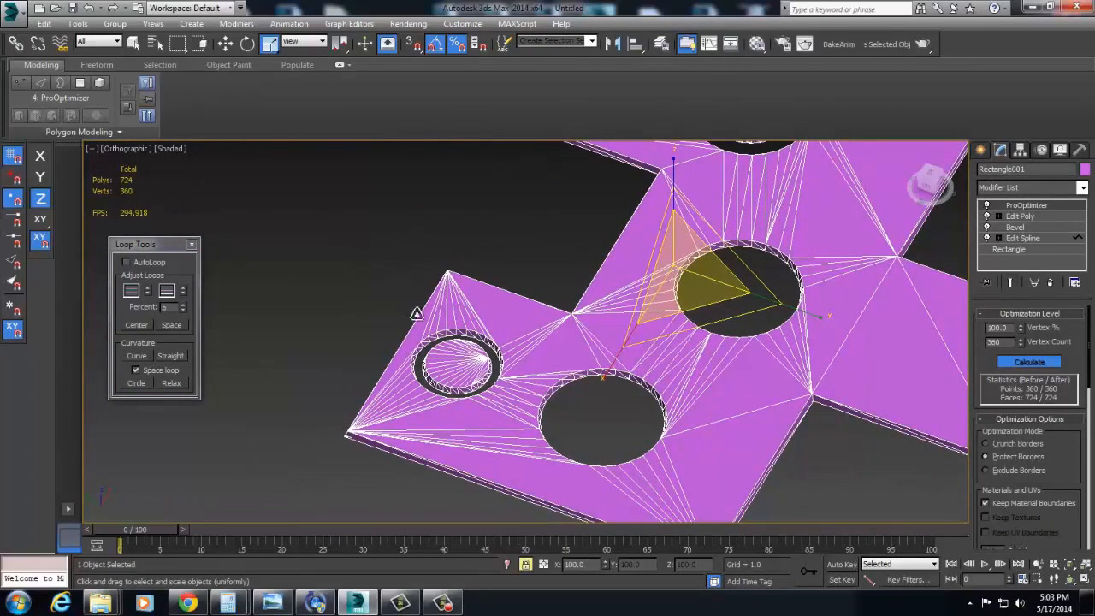
alt+middle_drag(437, 356, 539, 354)
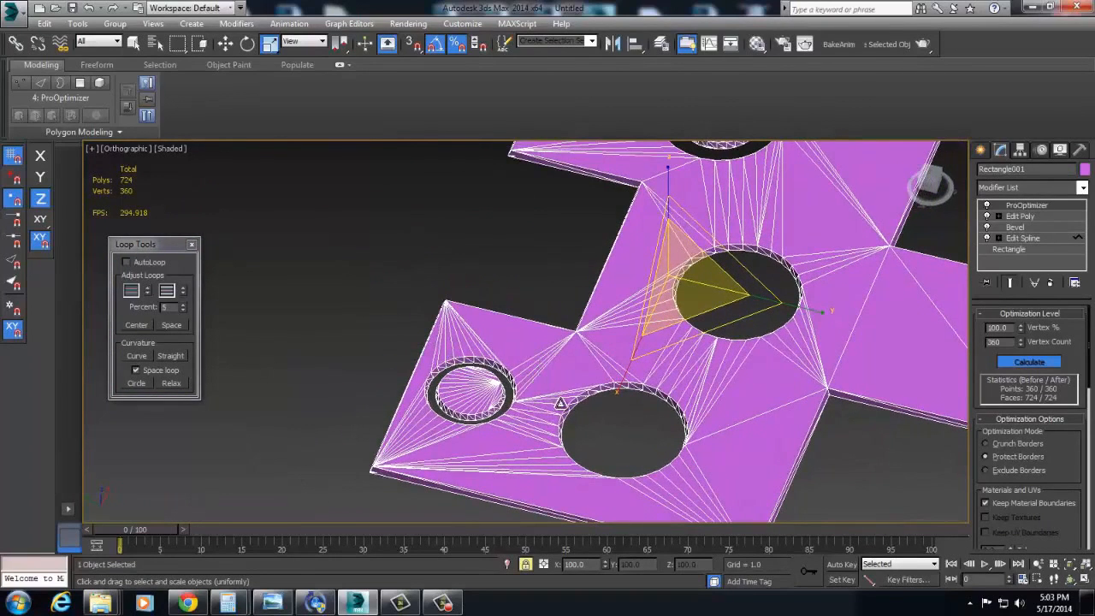
middle_drag(607, 323, 456, 331)
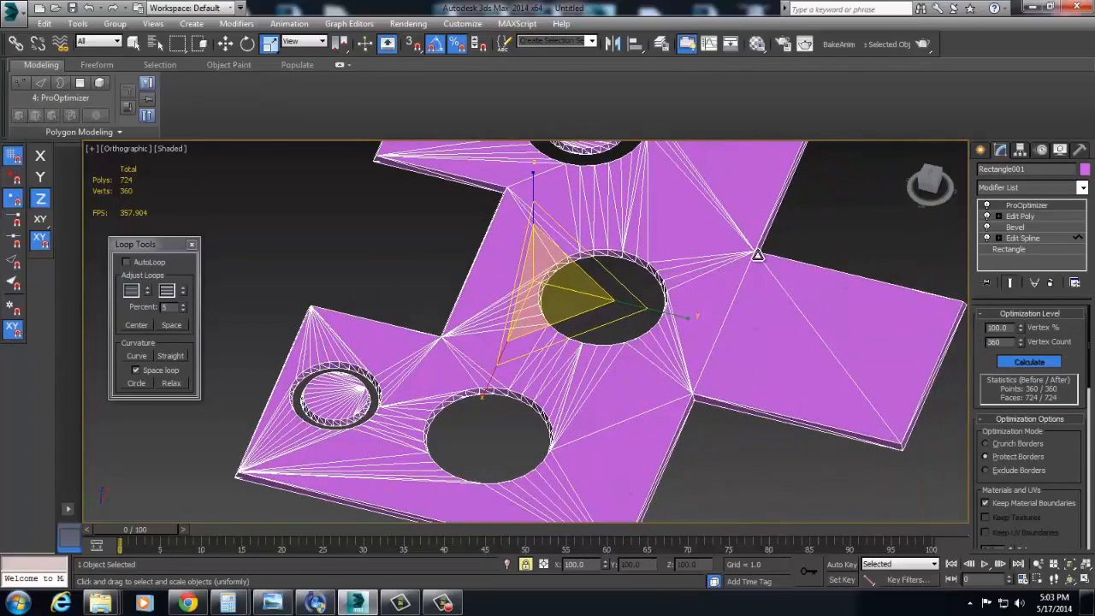
alt+middle_drag(679, 444, 652, 359)
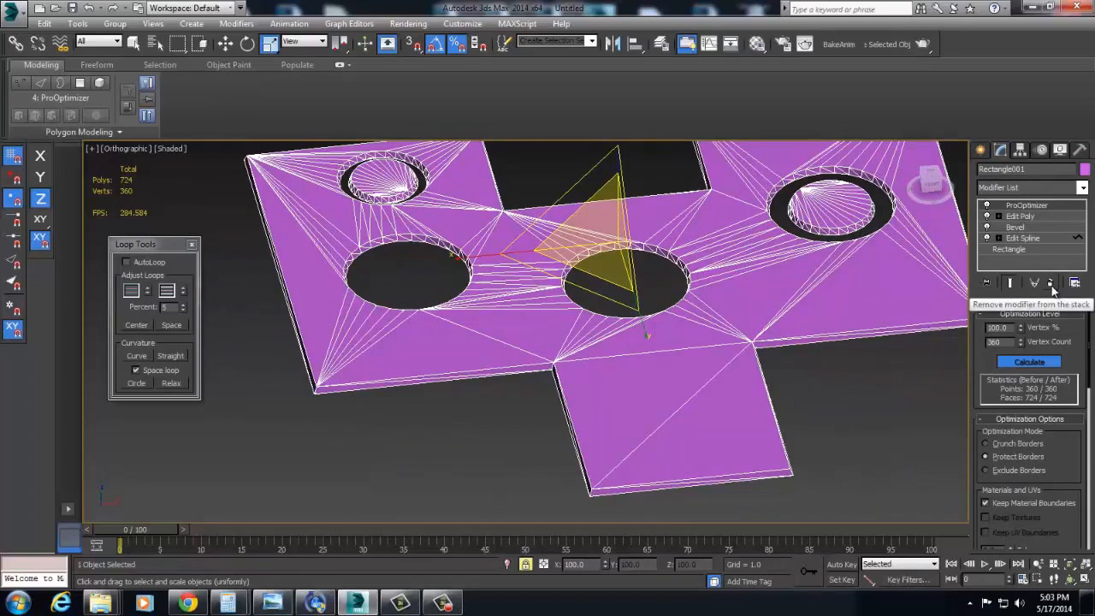
At the Edit Poly level, select the plate's underside polygons in the front view and delete them.
click(1020, 216)
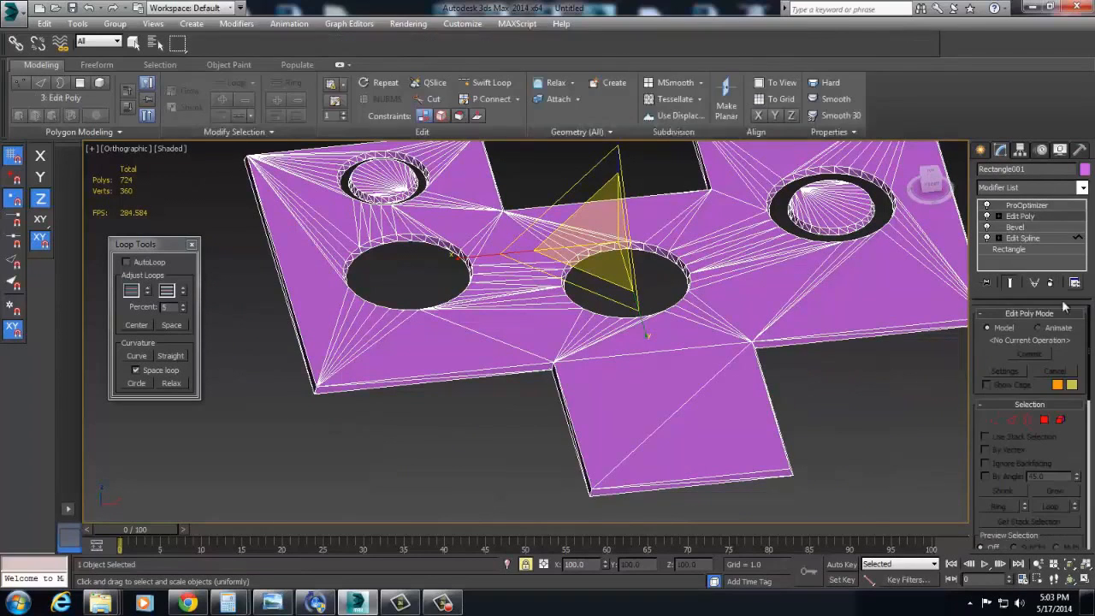
click(1042, 420)
key(f)
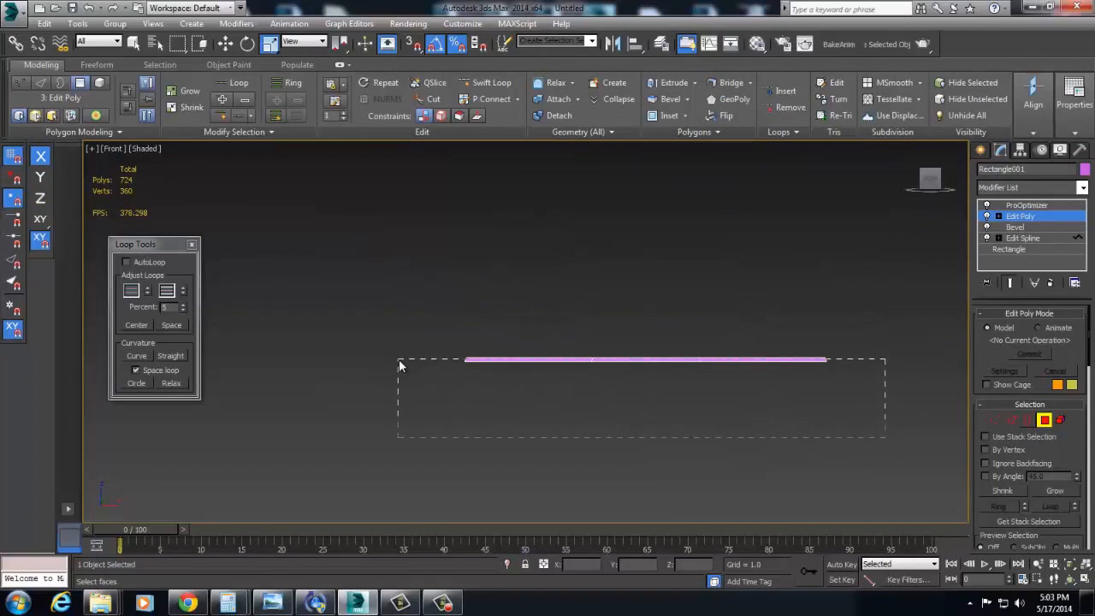
drag(399, 365, 401, 364)
drag(893, 359, 890, 365)
alt+middle_drag(890, 364, 867, 406)
key(Delete)
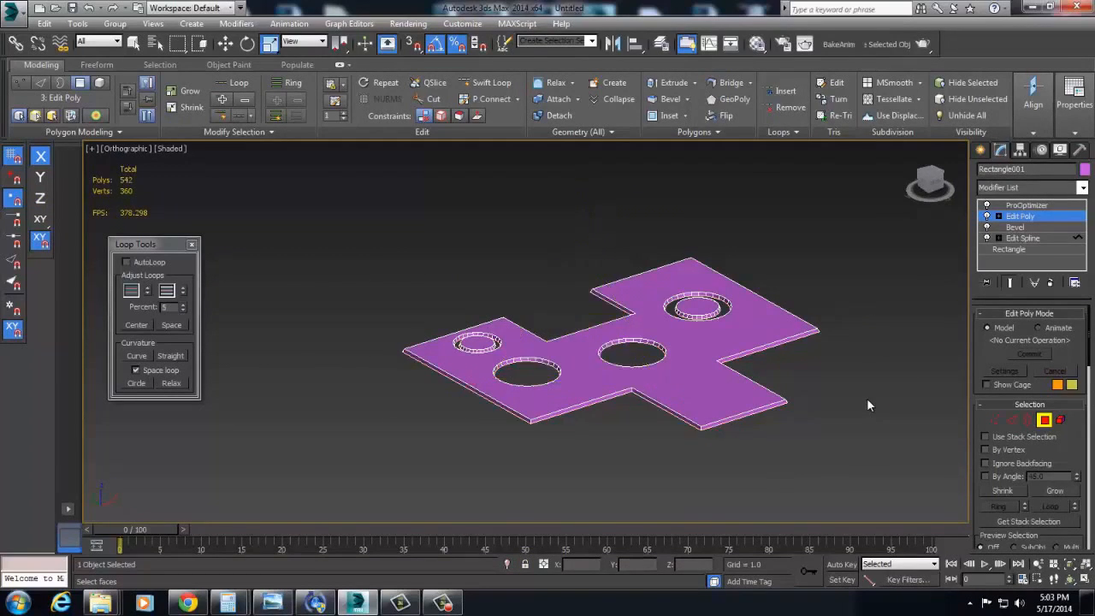
click(1045, 420)
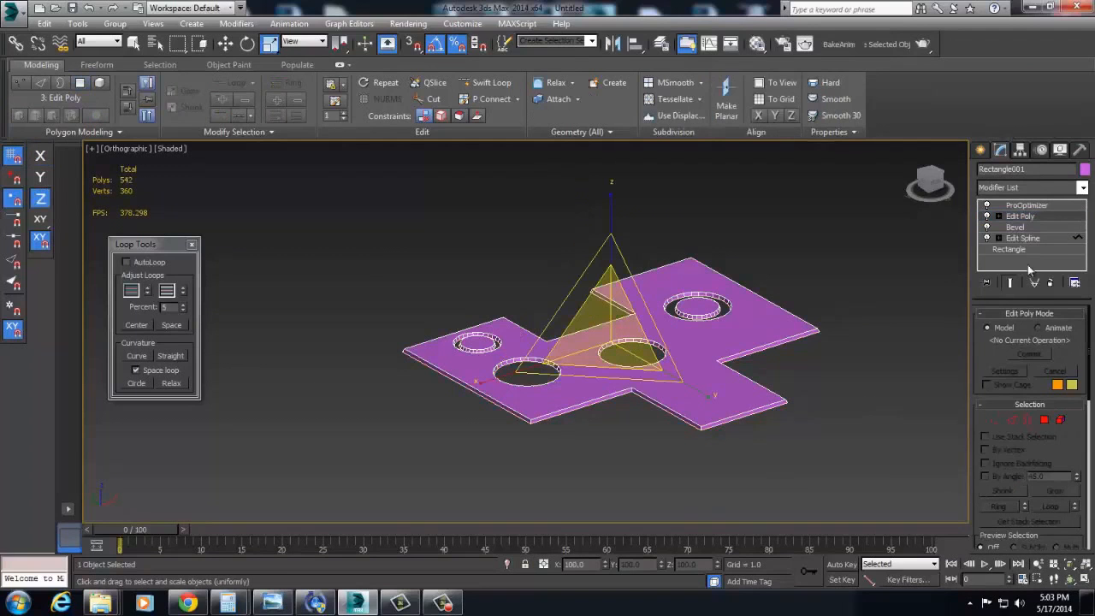
Return to the ProOptimizer modifier and recalculate the optimization for the plate without its underside.
click(1026, 206)
alt+middle_drag(746, 326, 746, 347)
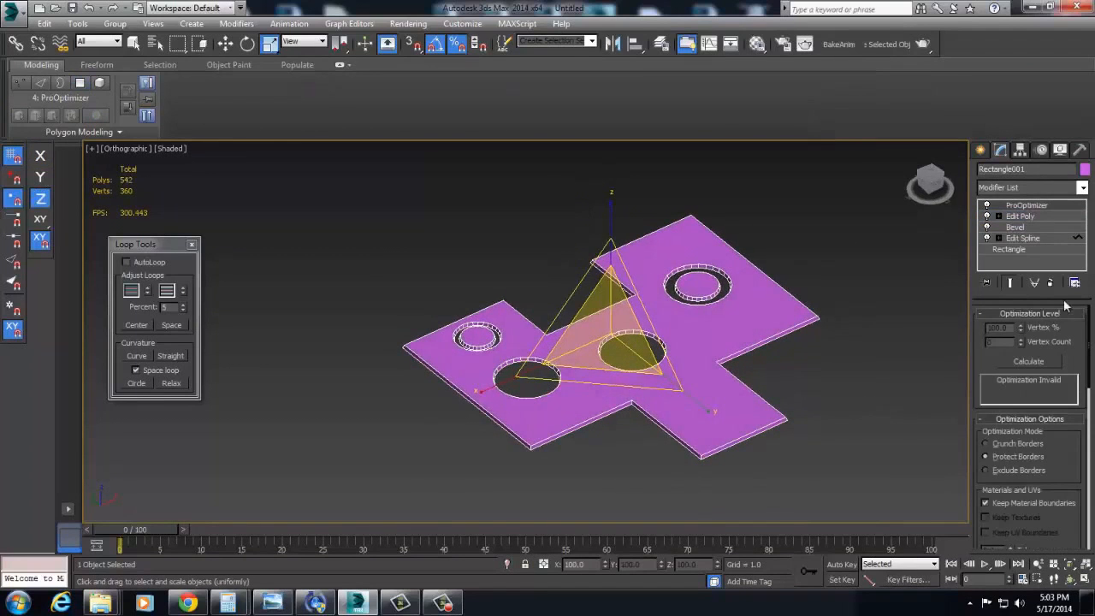
click(1024, 360)
Inspect the recalculated triangulation around the holes at an angle and from the top, comparing the plate deselected and selected.
middle_drag(393, 333, 445, 345)
scroll(445, 344, up, 2)
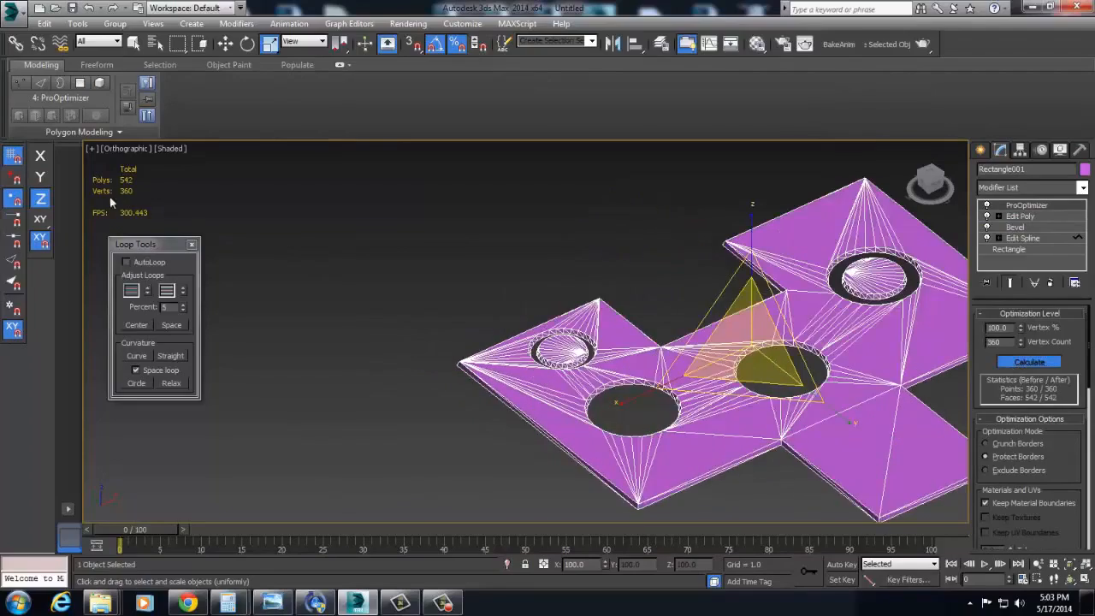
scroll(405, 343, up, 5)
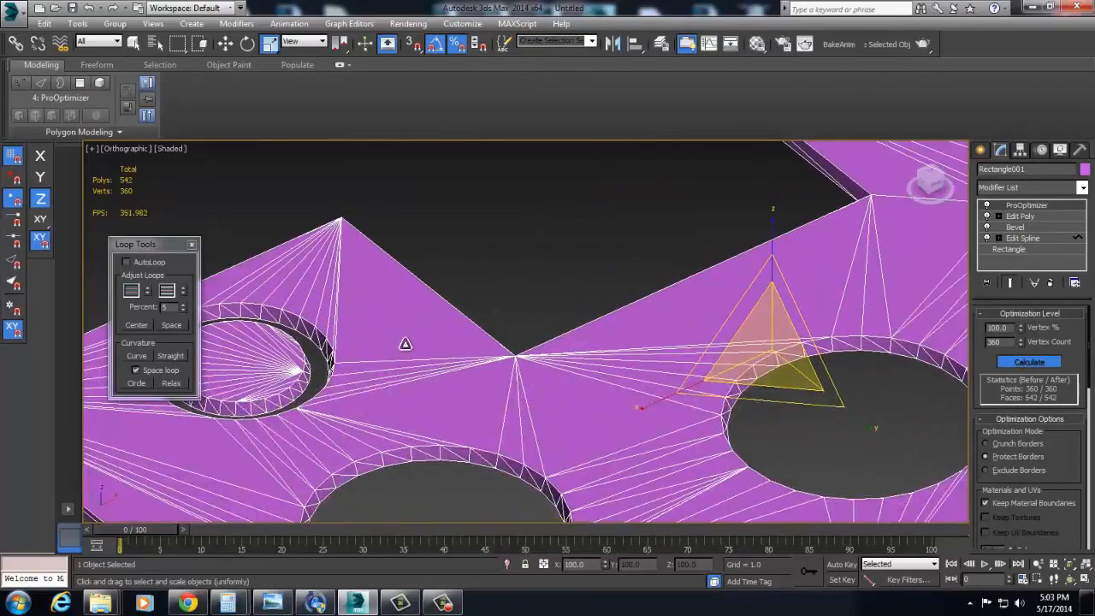
alt+middle_drag(405, 328, 631, 388)
scroll(471, 396, down, 4)
click(772, 441)
key(t)
key(z)
middle_drag(446, 284, 536, 303)
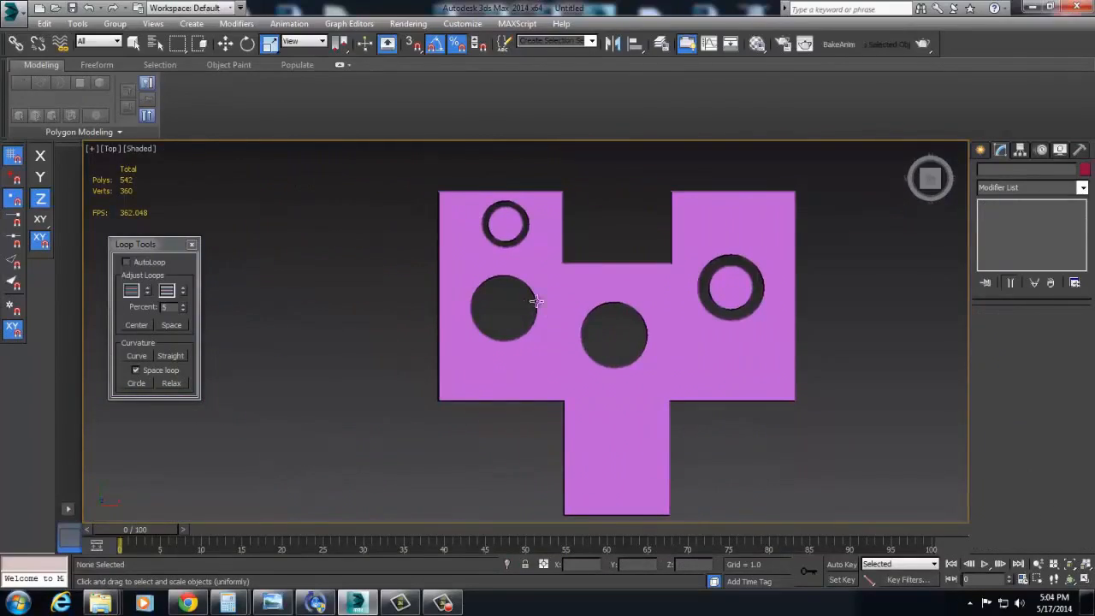
click(581, 293)
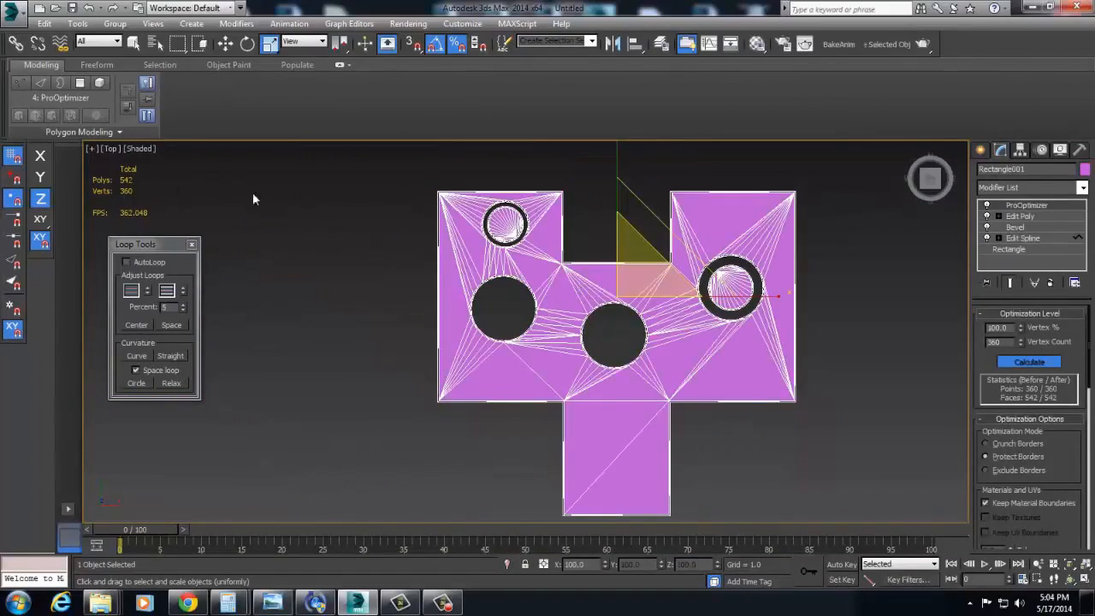
scroll(438, 308, up, 6)
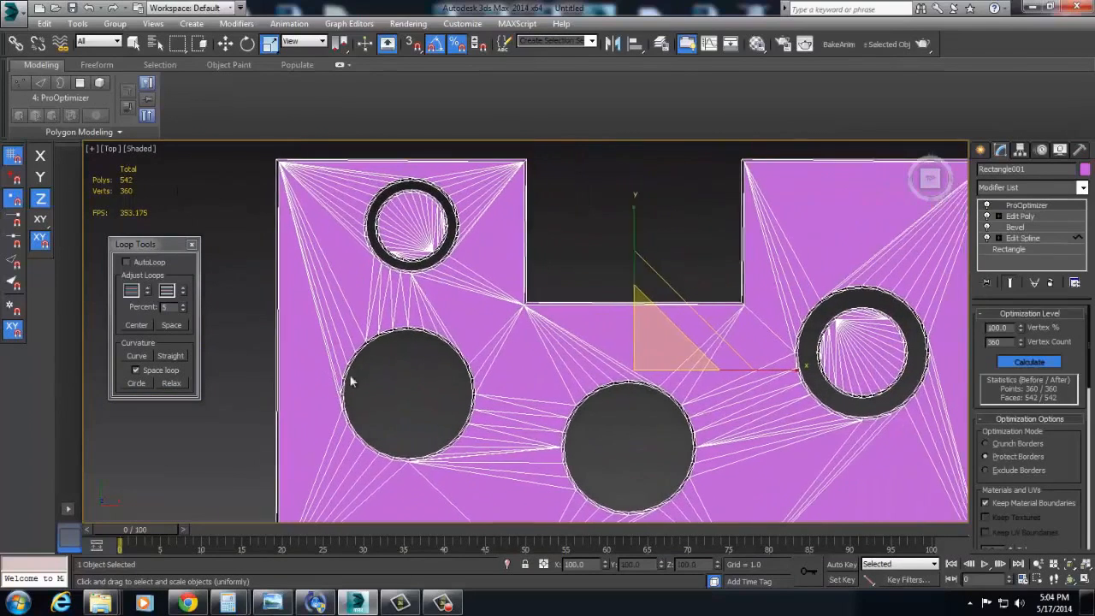
middle_drag(350, 381, 359, 382)
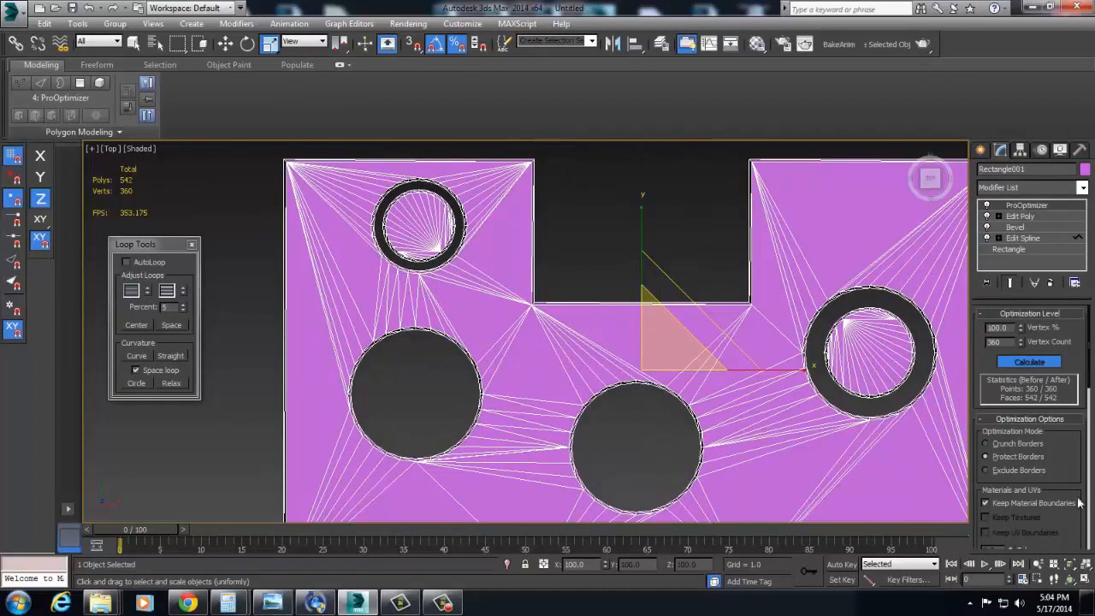
Review ProOptimizer's symmetry and advanced options, and view the deselected plate close up from the top.
scroll(1080, 503, down, 10)
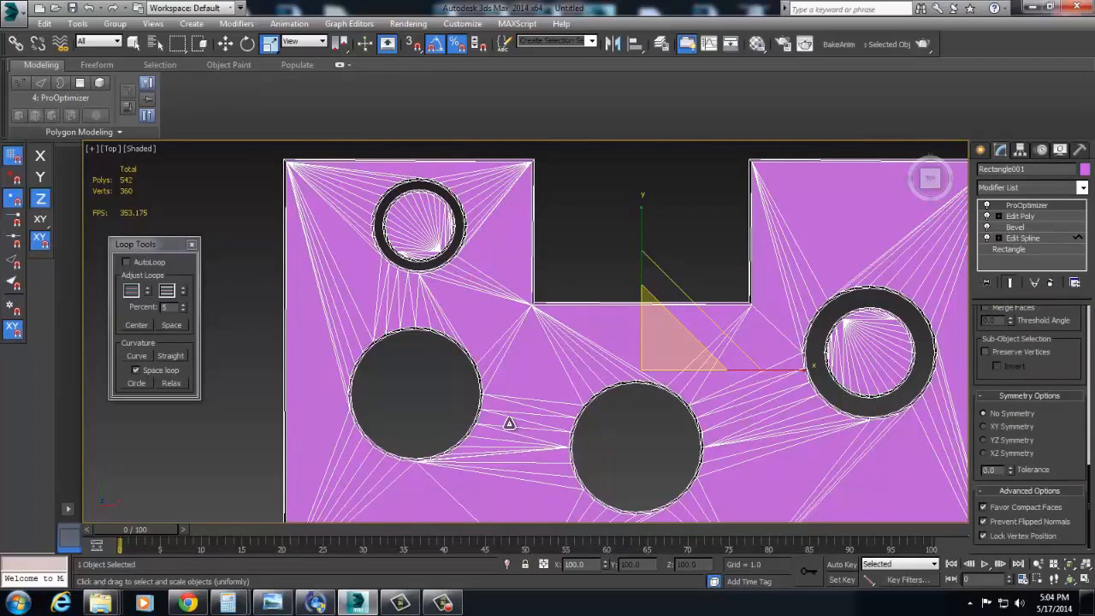
scroll(479, 419, down, 5)
middle_drag(579, 440, 590, 393)
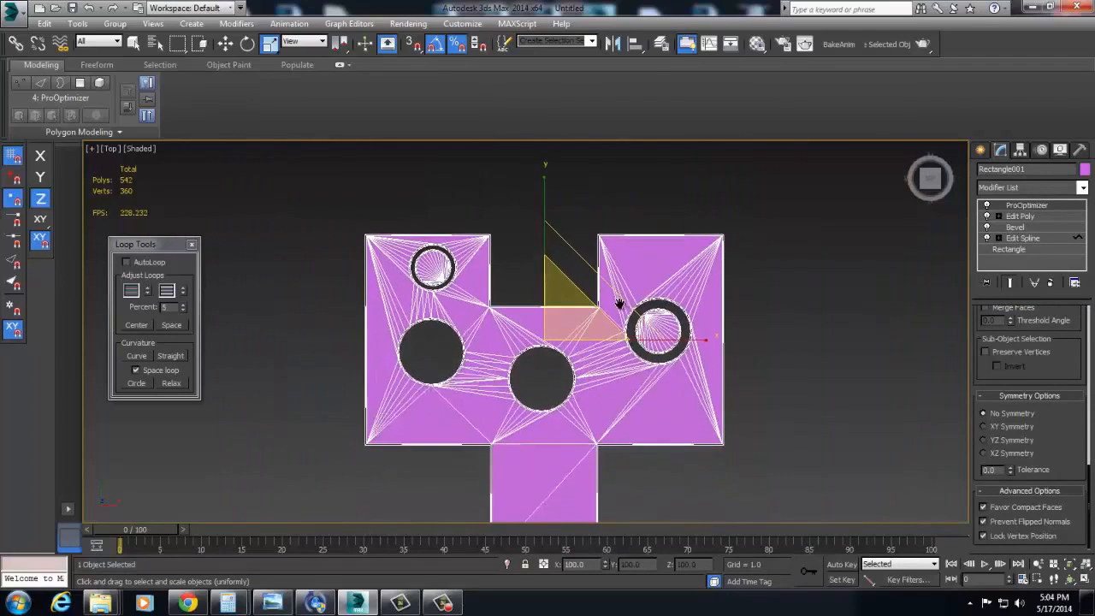
click(770, 438)
scroll(717, 435, up, 4)
middle_drag(712, 434, 942, 412)
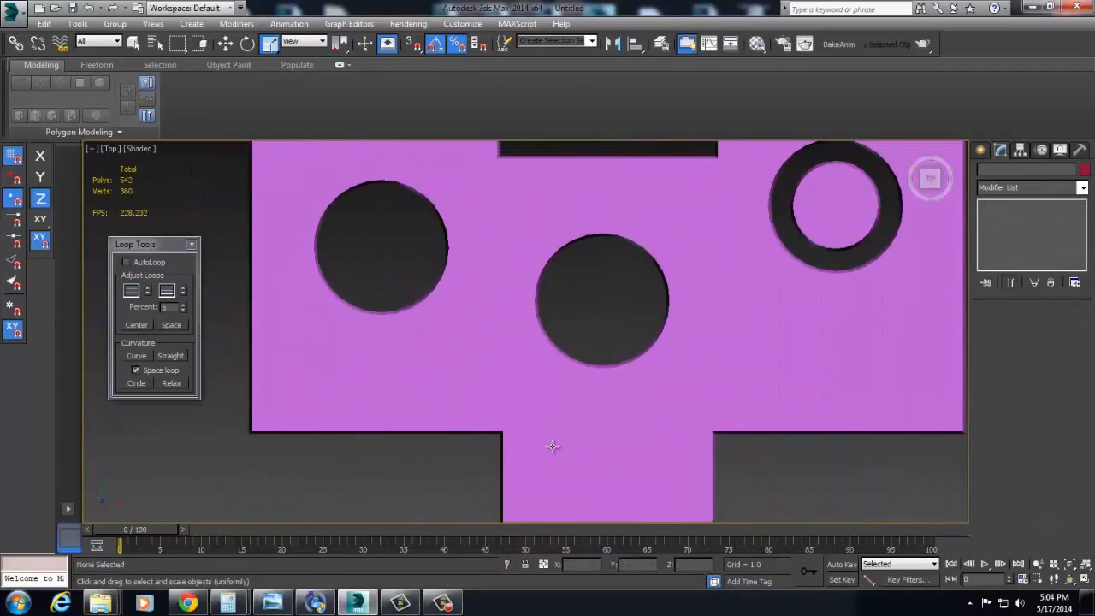